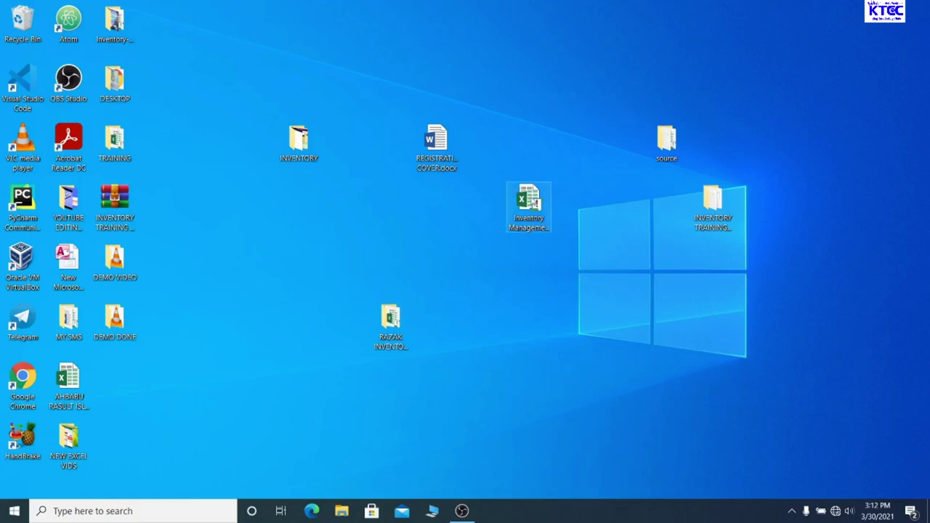
Open the Inventory Management System Excel file from the desktop
{"action": "double_click", "coordinate": [530, 197]}
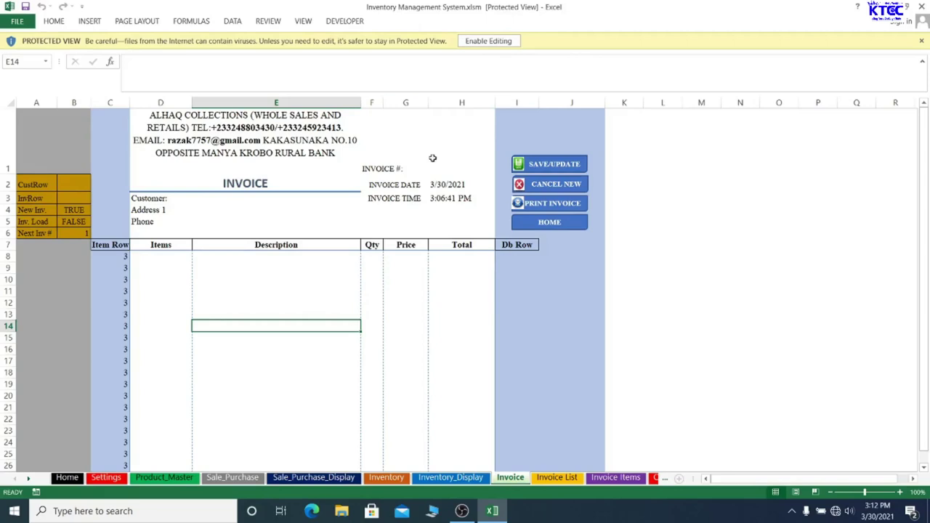
Enable editing and enable content so the workbook's macros run and the User Login Form appears
{"action": "left_click", "coordinate": [477, 42]}
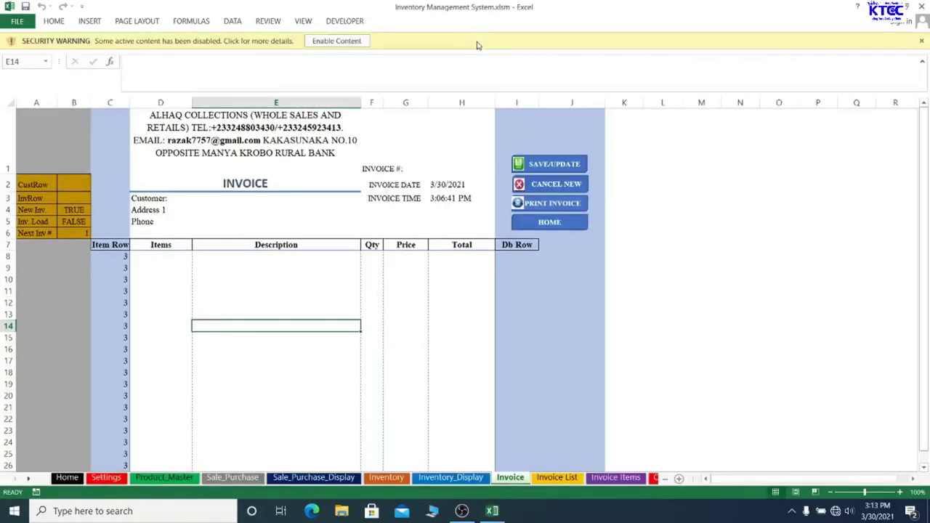
{"action": "left_click", "coordinate": [337, 42]}
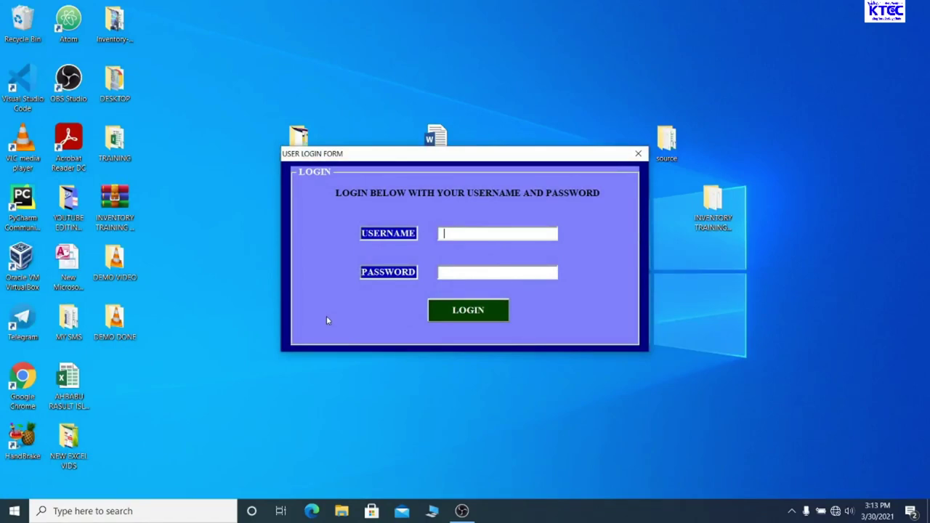
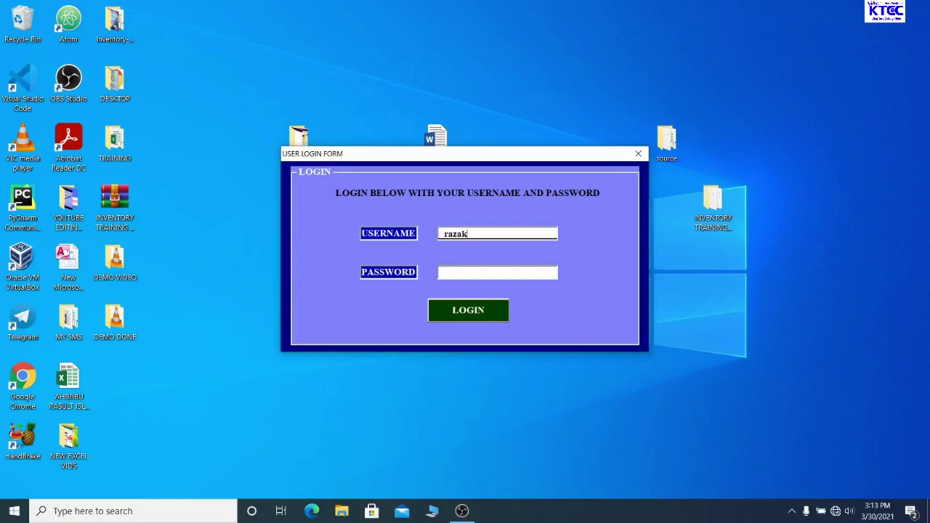
Enter the account username and password in the User Login Form and submit them
{"action": "left_click", "coordinate": [444, 273]}
{"action": "type", "text": "****"}
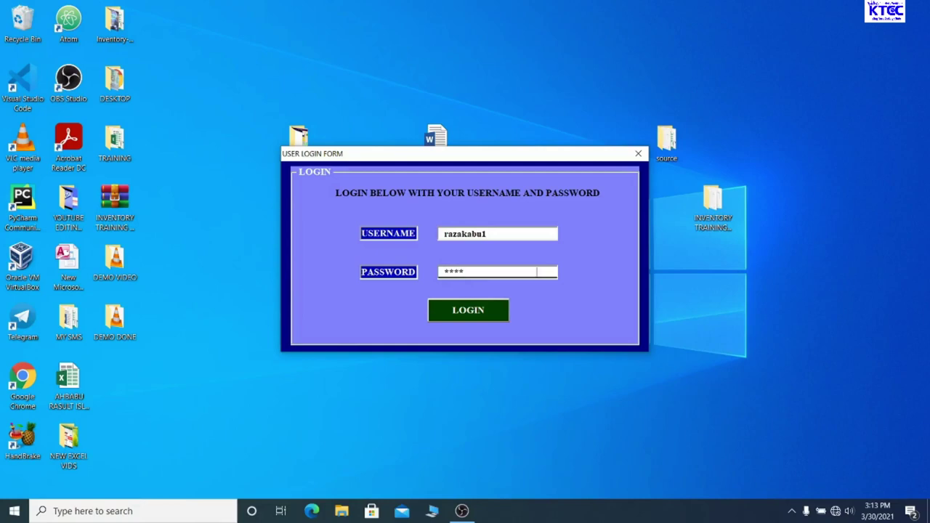
{"action": "type", "text": "*****"}
{"action": "key", "text": "Return"}
{"action": "key", "text": "Return"}
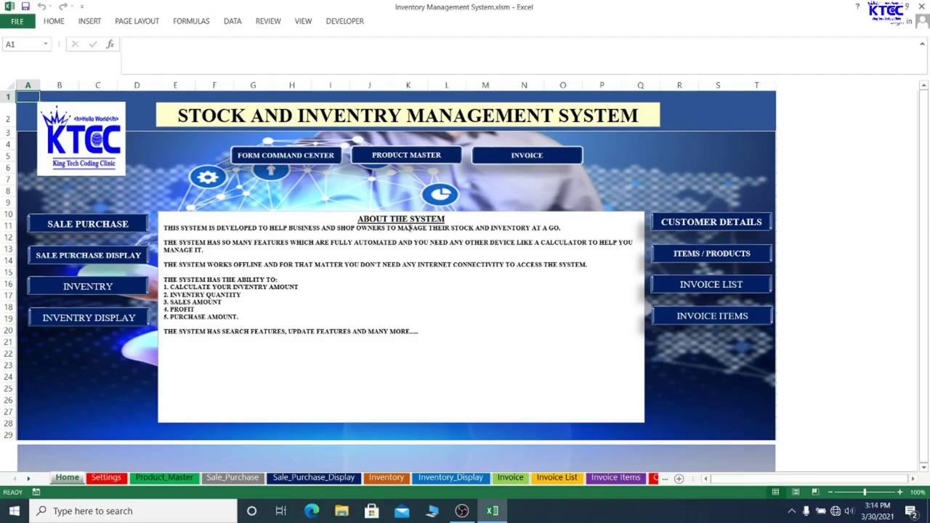
Show the Inventory Management Form from the Settings sheet and move it slightly up-left
{"action": "left_click", "coordinate": [271, 190]}
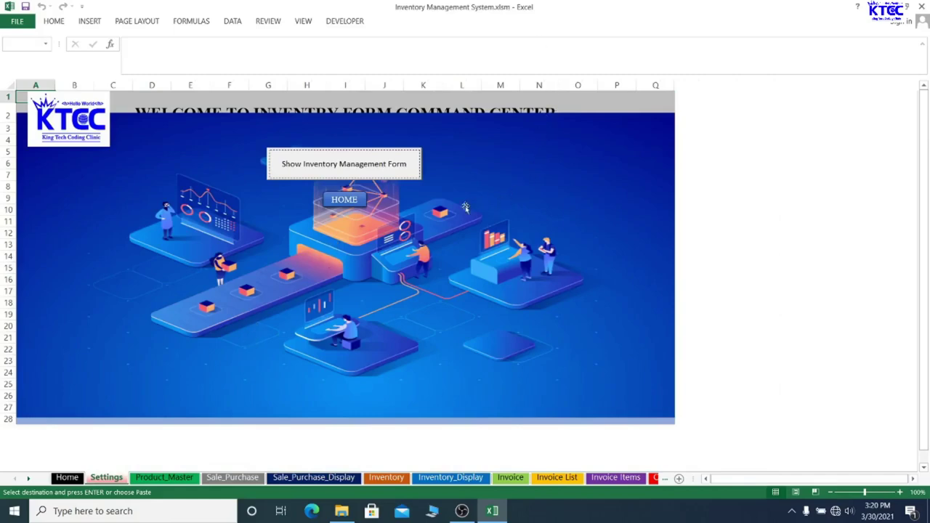
{"action": "left_click", "coordinate": [347, 173]}
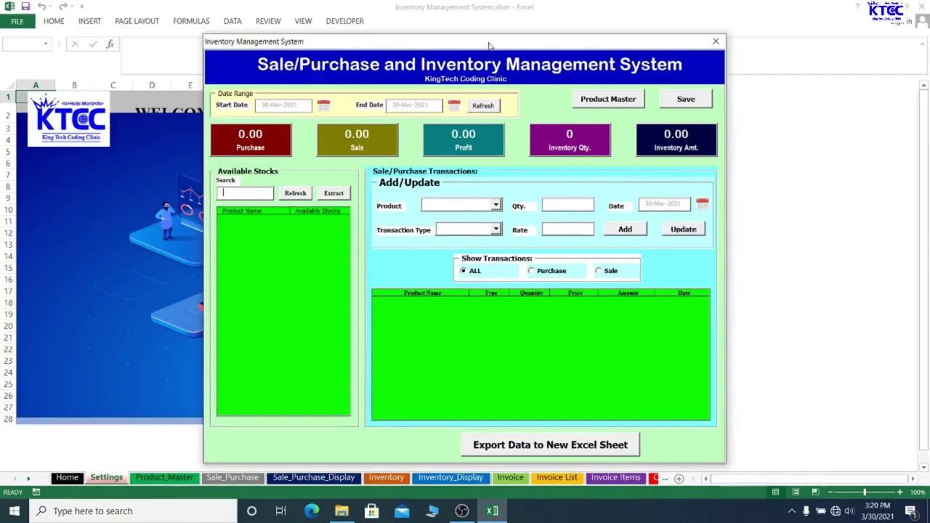
{"action": "left_click_drag", "start_coordinate": [490, 45], "coordinate": [441, 43]}
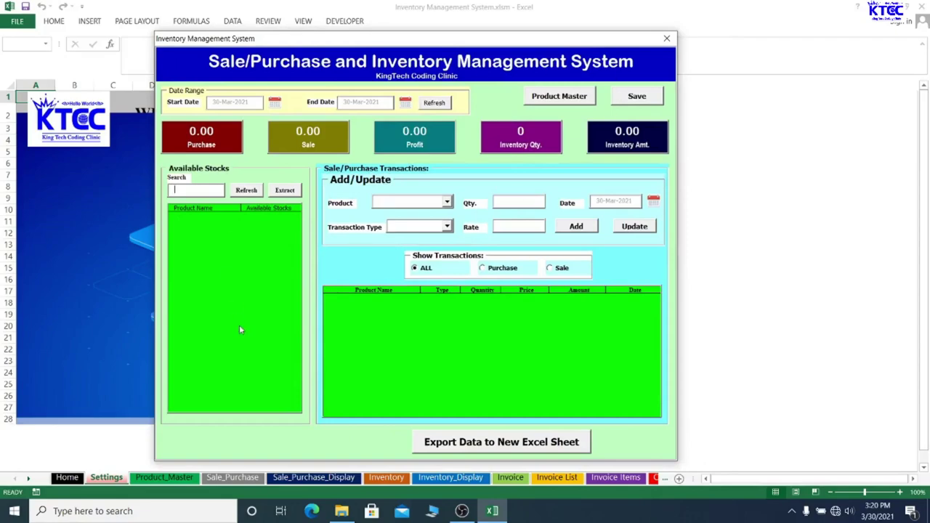
{"action": "left_click", "coordinate": [407, 104]}
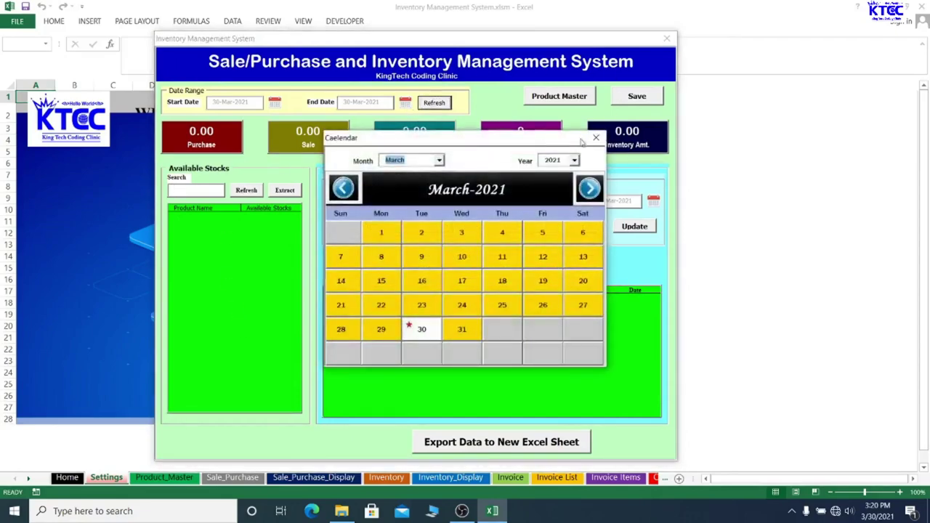
{"action": "left_click", "coordinate": [595, 139]}
{"action": "left_click", "coordinate": [275, 103]}
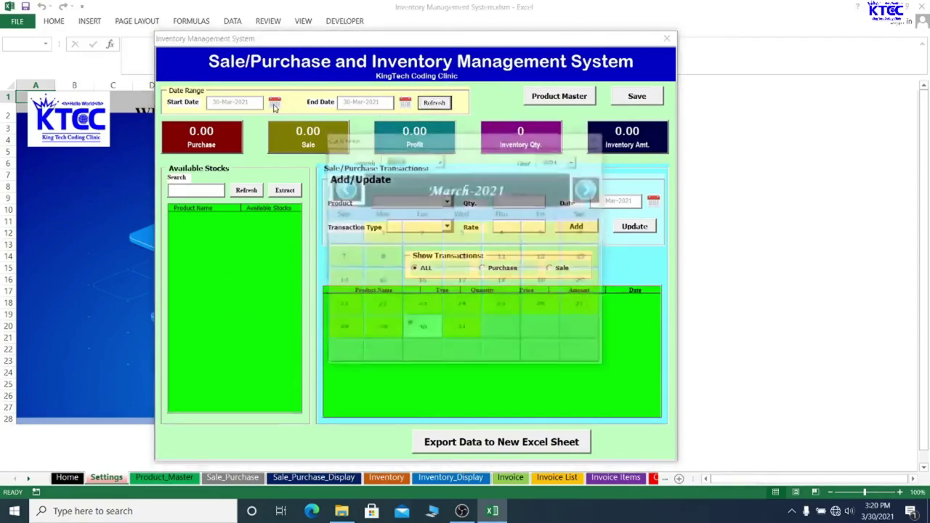
{"action": "left_click", "coordinate": [596, 138]}
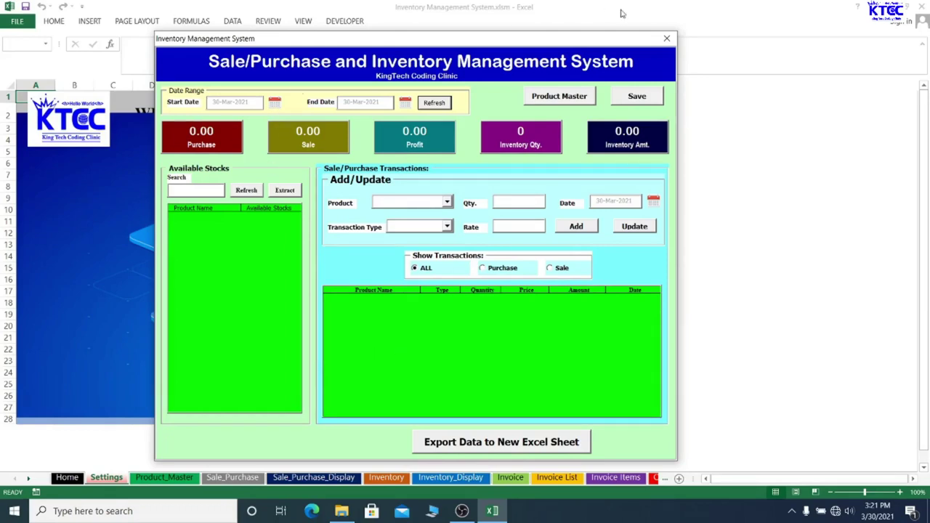
{"action": "left_click", "coordinate": [405, 104]}
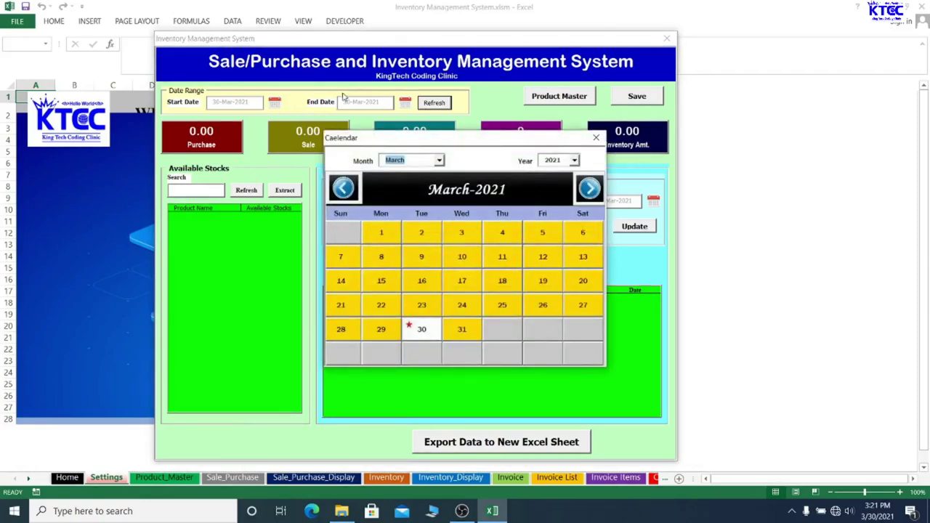
{"action": "left_click", "coordinate": [596, 137]}
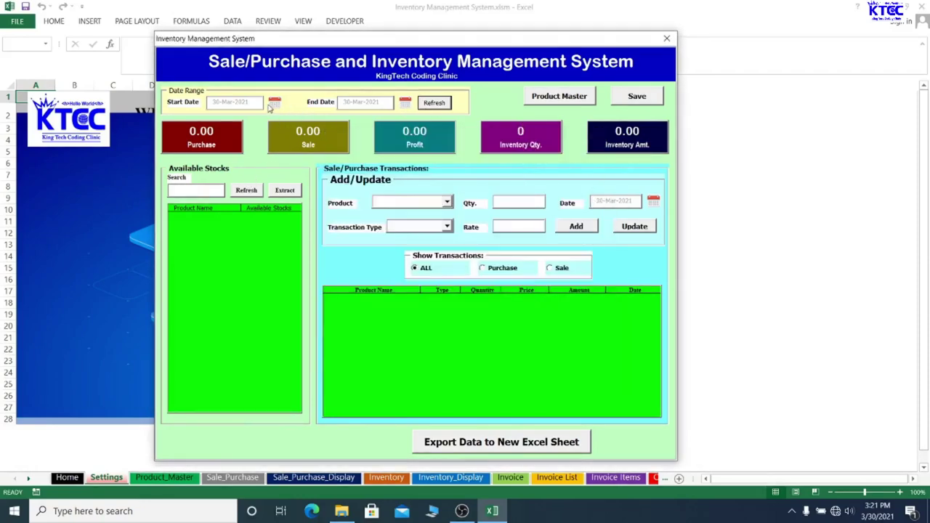
{"action": "left_click", "coordinate": [272, 105]}
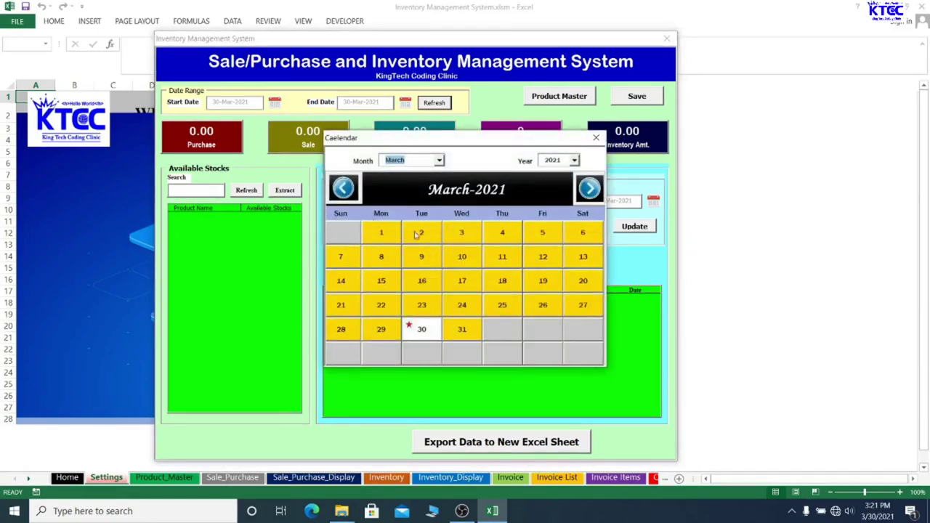
{"action": "left_click", "coordinate": [596, 137]}
{"action": "left_click", "coordinate": [405, 104]}
{"action": "left_click", "coordinate": [596, 138]}
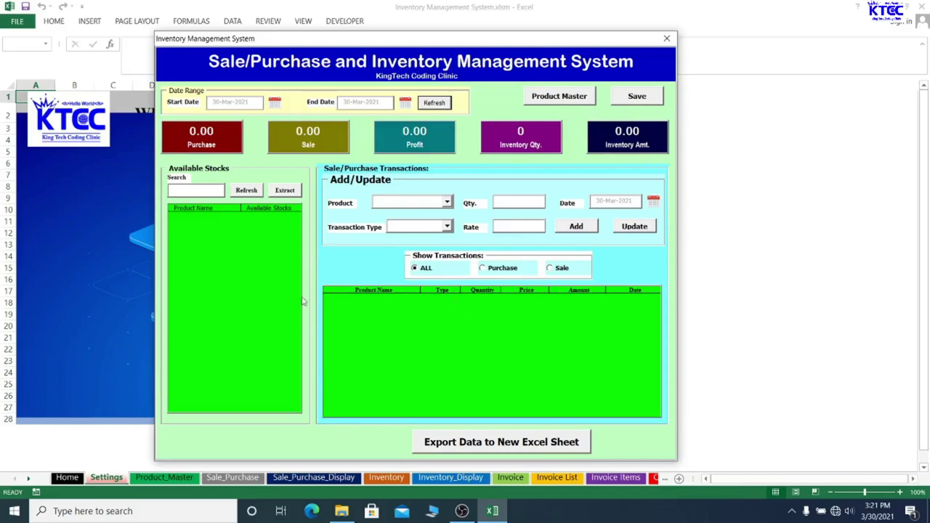
{"action": "left_click", "coordinate": [433, 106]}
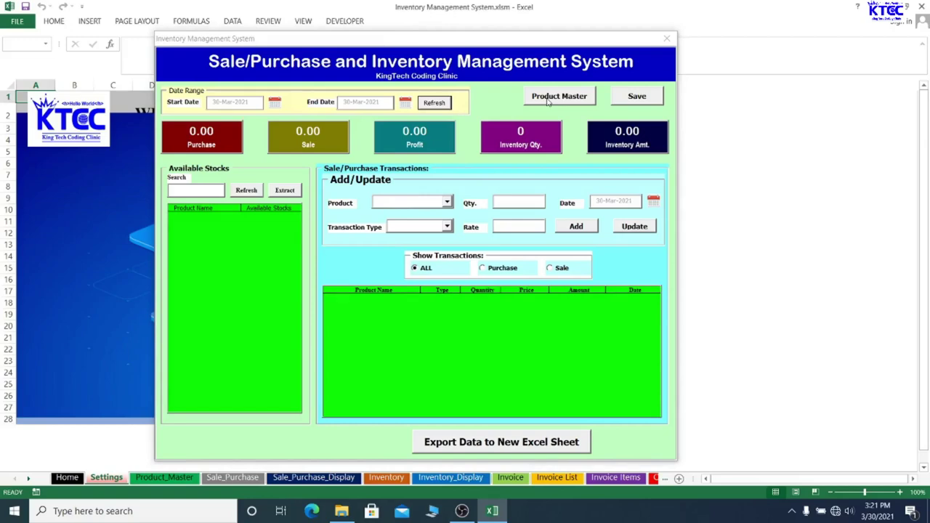
In Product Master, add WAP MEN SHOE with purchase price 200 and sale price 250
{"action": "left_click", "coordinate": [549, 101]}
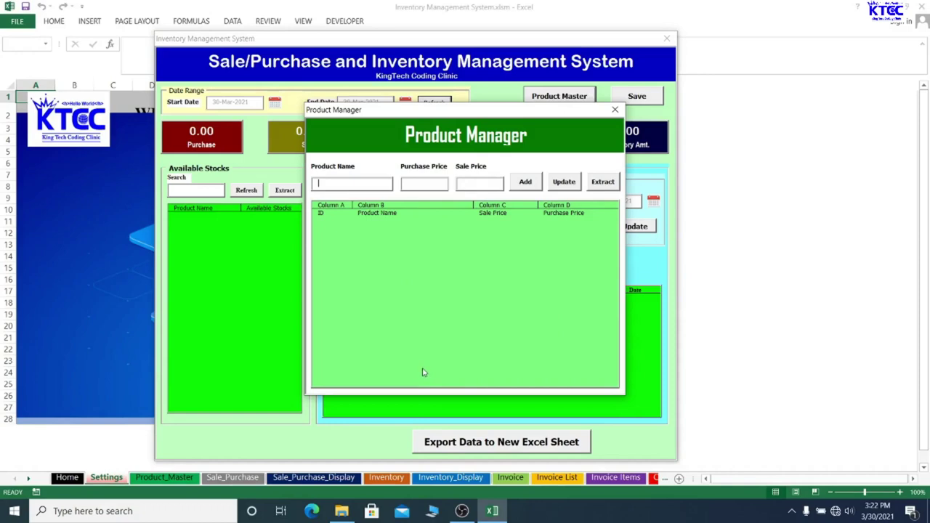
{"action": "type", "text": "wa"}
{"action": "key", "text": "BackSpace"}
{"action": "key", "text": "BackSpace"}
{"action": "type", "text": "WAP MEN SHOE200"}
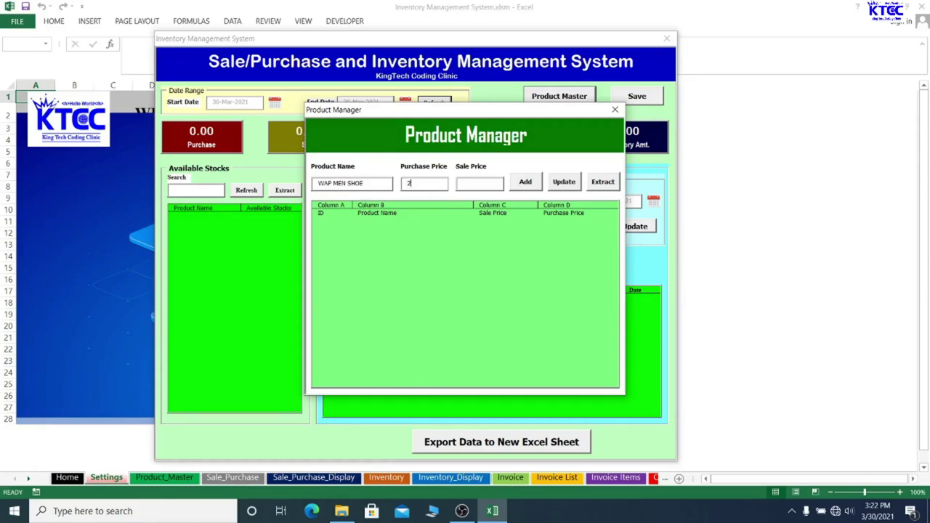
{"action": "left_click", "coordinate": [467, 187]}
{"action": "type", "text": "250"}
{"action": "left_click", "coordinate": [538, 184]}
{"action": "left_click", "coordinate": [497, 297]}
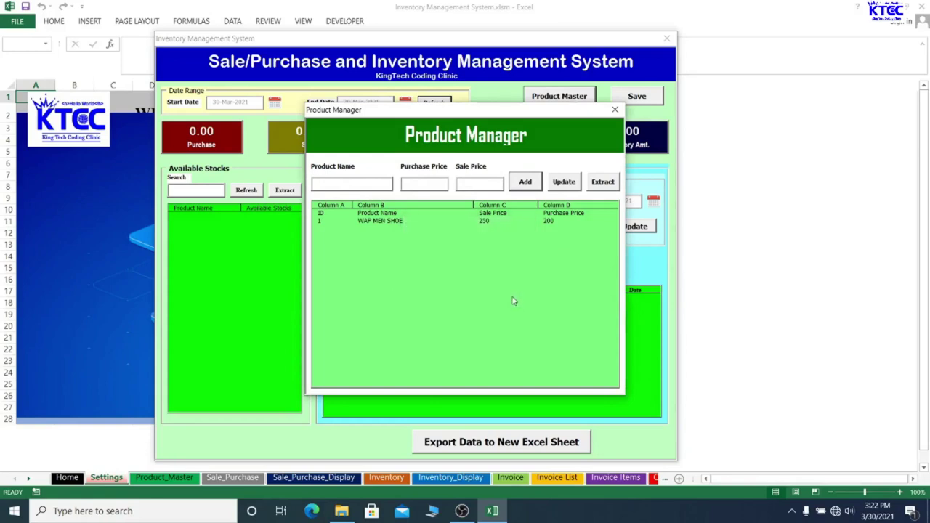
Add NIKE SPORTS BOOT with purchase price 300 and sale price 380
{"action": "left_click", "coordinate": [357, 181]}
{"action": "type", "text": "NIKE SPORTS"}
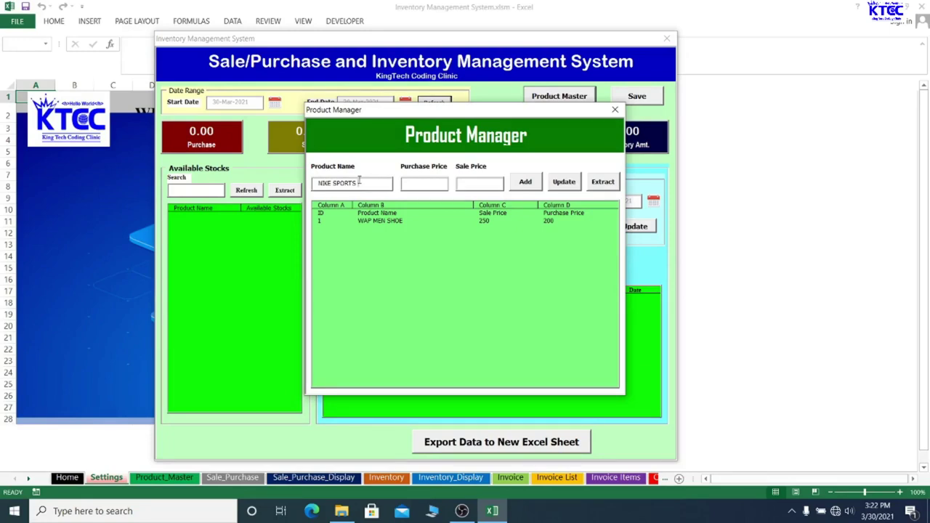
{"action": "type", "text": "BOOT"}
{"action": "left_click", "coordinate": [418, 183]}
{"action": "type", "text": "300"}
{"action": "left_click", "coordinate": [470, 185]}
{"action": "type", "text": "380"}
{"action": "left_click", "coordinate": [525, 181]}
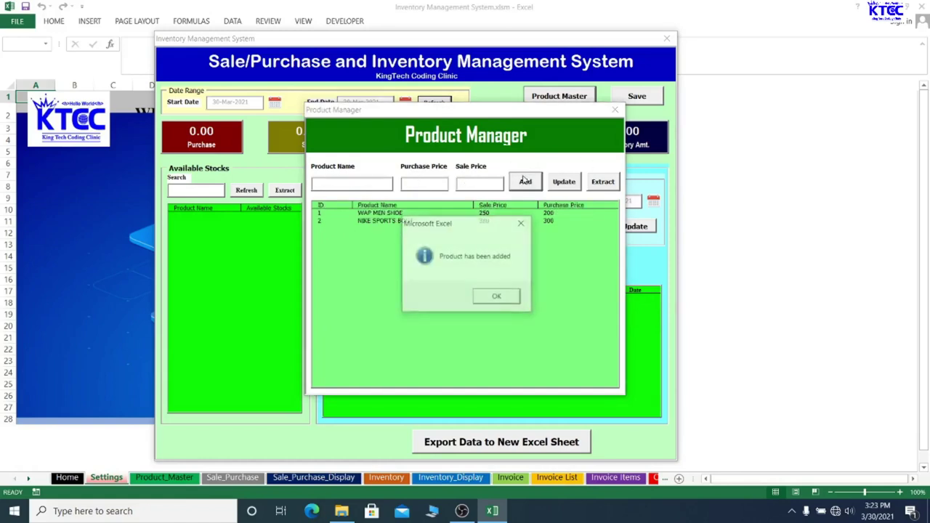
{"action": "left_click", "coordinate": [501, 299]}
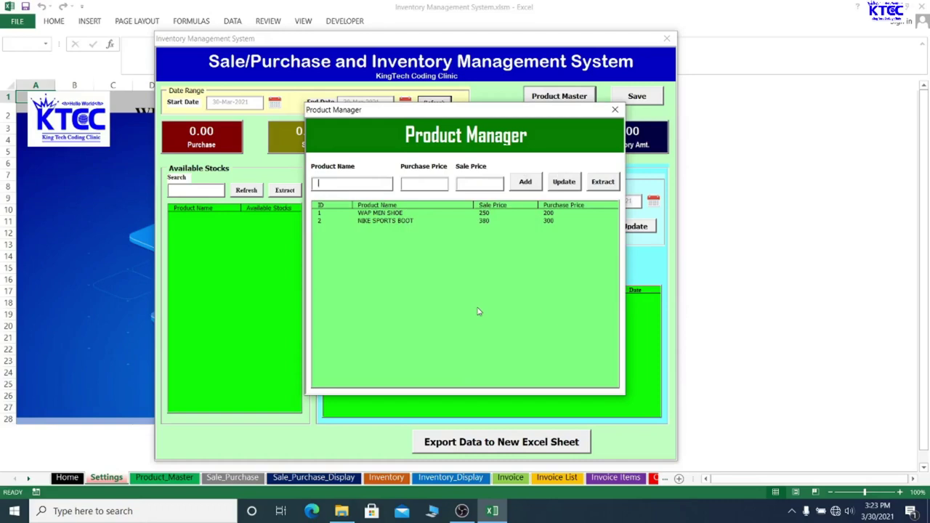
Add WOMEN BAG LEATHER with purchase price 200 and sale price 250
{"action": "type", "text": "WO"}
{"action": "type", "text": "MEN BAG"}
{"action": "type", "text": "LEATHER"}
{"action": "type", "text": "200"}
{"action": "left_click", "coordinate": [464, 182]}
{"action": "type", "text": "250"}
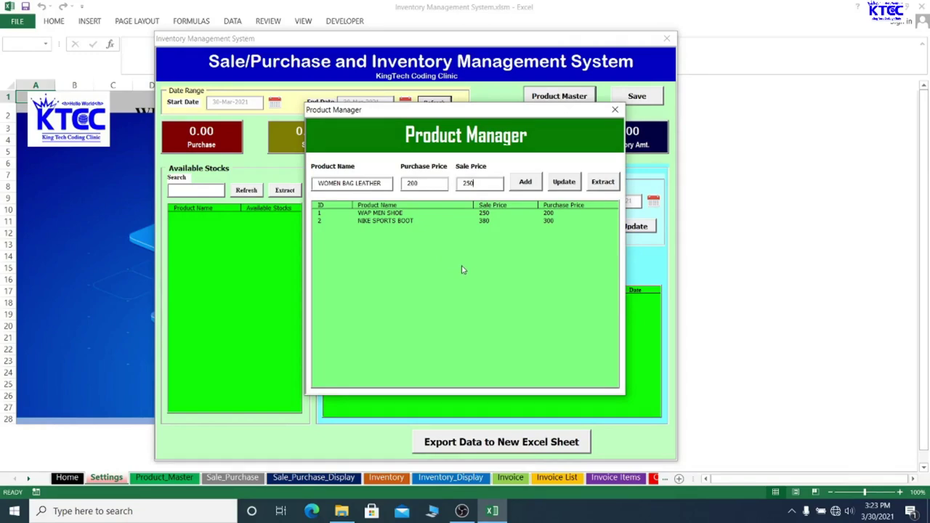
{"action": "left_click", "coordinate": [523, 185]}
{"action": "left_click", "coordinate": [496, 296]}
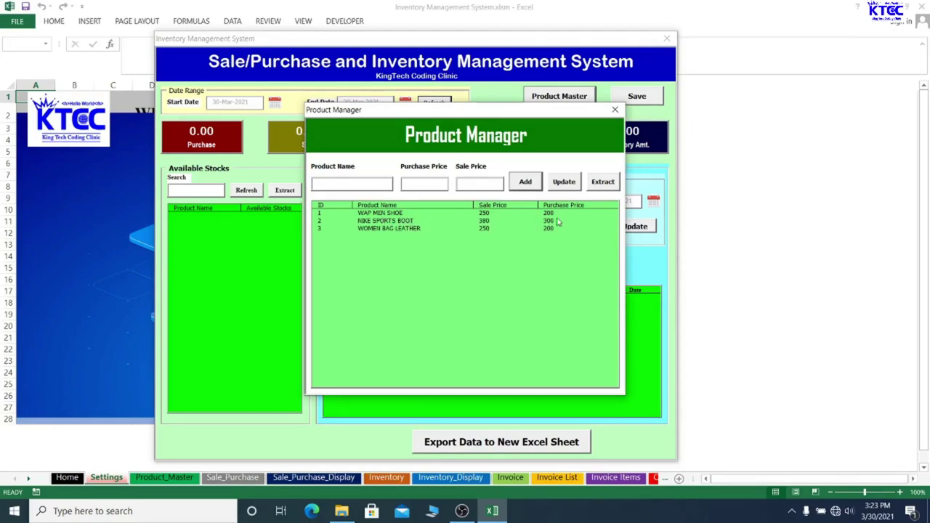
Update WAP MEN SHOE to purchase price 300 and sale price 350
{"action": "left_click", "coordinate": [484, 213]}
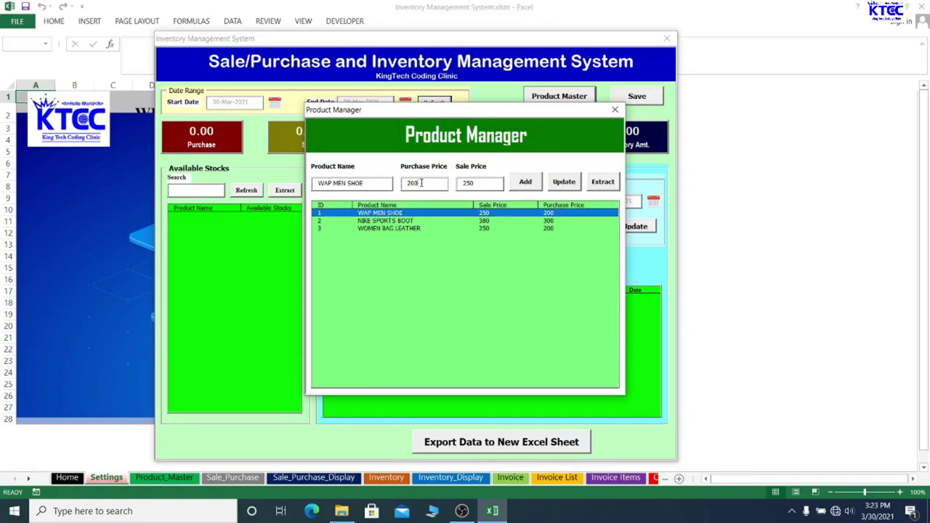
{"action": "left_click", "coordinate": [420, 182]}
{"action": "key", "text": "BackSpace"}
{"action": "key", "text": "BackSpace"}
{"action": "key", "text": "BackSpace"}
{"action": "type", "text": "300"}
{"action": "left_click", "coordinate": [495, 184]}
{"action": "key", "text": "BackSpace"}
{"action": "key", "text": "BackSpace"}
{"action": "key", "text": "BackSpace"}
{"action": "type", "text": "350"}
{"action": "left_click", "coordinate": [564, 183]}
{"action": "left_click", "coordinate": [500, 300]}
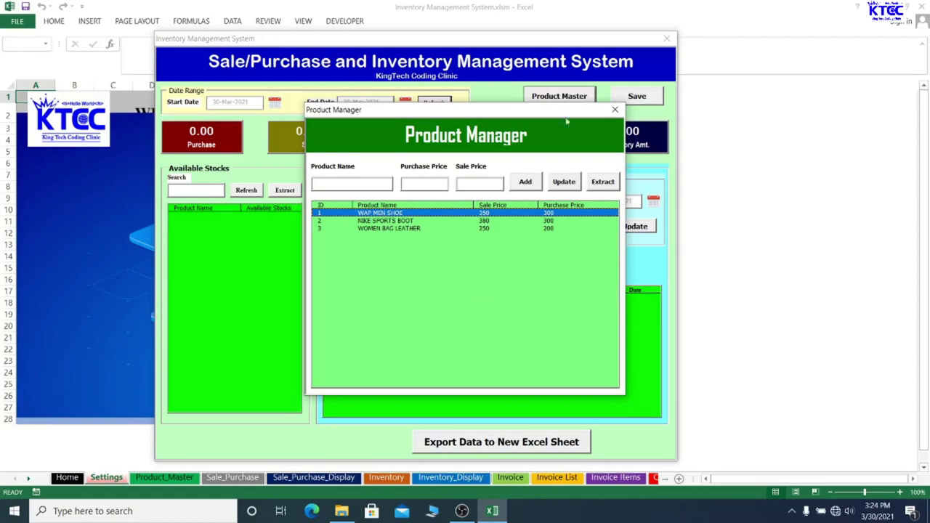
Close the Product Manager and view the three products in the form's Product dropdown
{"action": "left_click", "coordinate": [615, 110]}
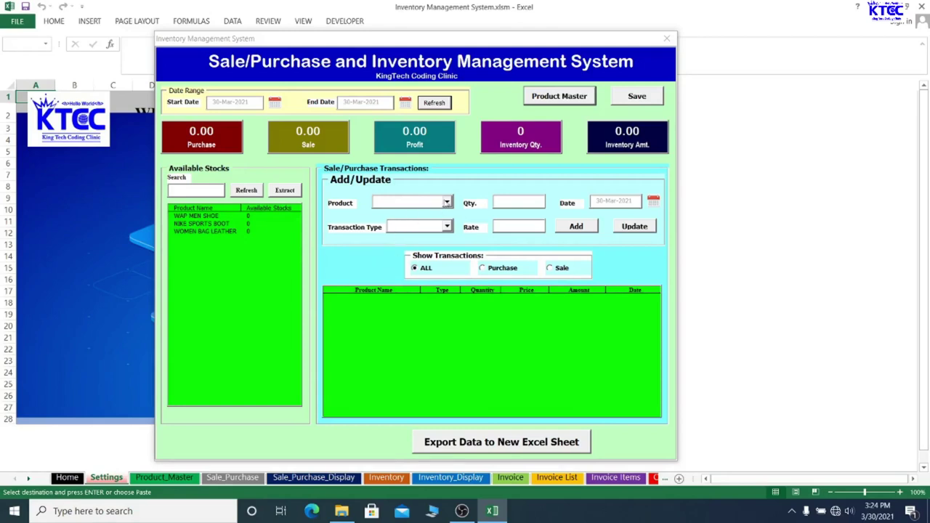
{"action": "left_click", "coordinate": [447, 202]}
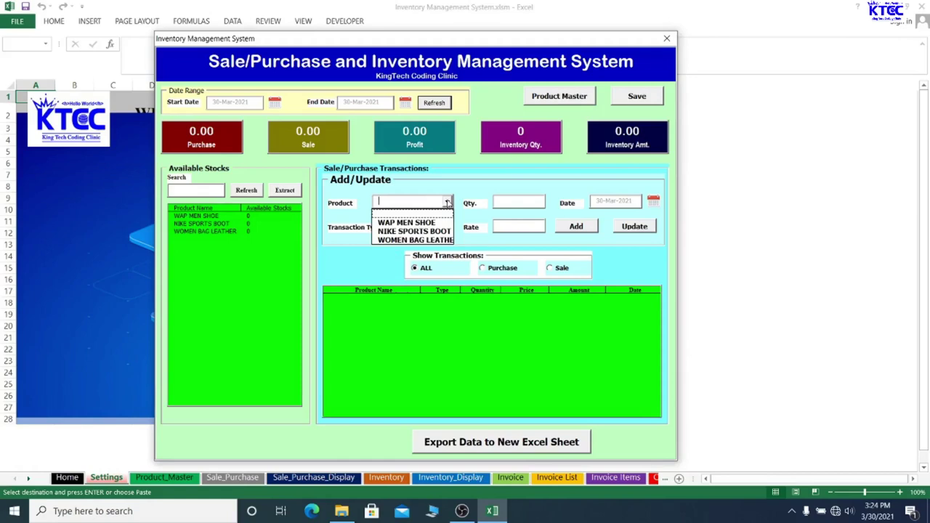
Record a Purchase transaction of 20 WAP MEN SHOE at 300.00
{"action": "left_click", "coordinate": [404, 223]}
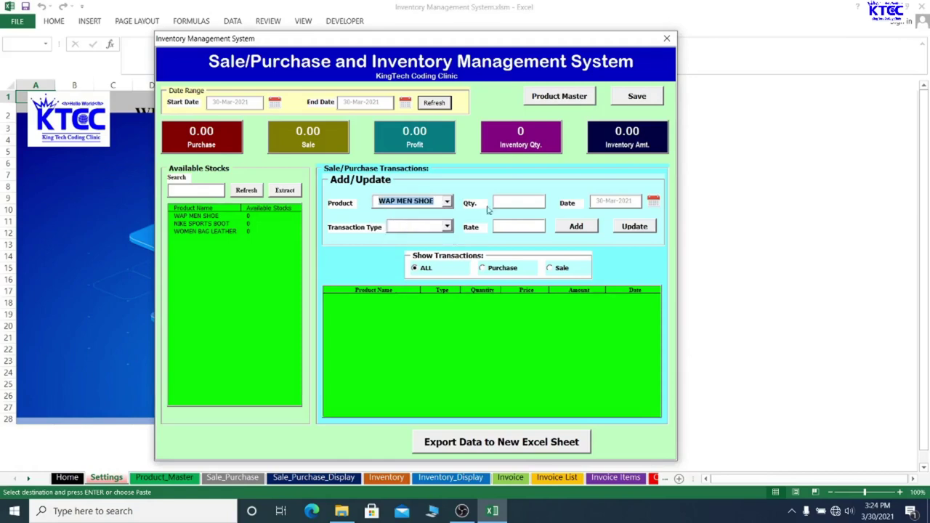
{"action": "left_click", "coordinate": [529, 203]}
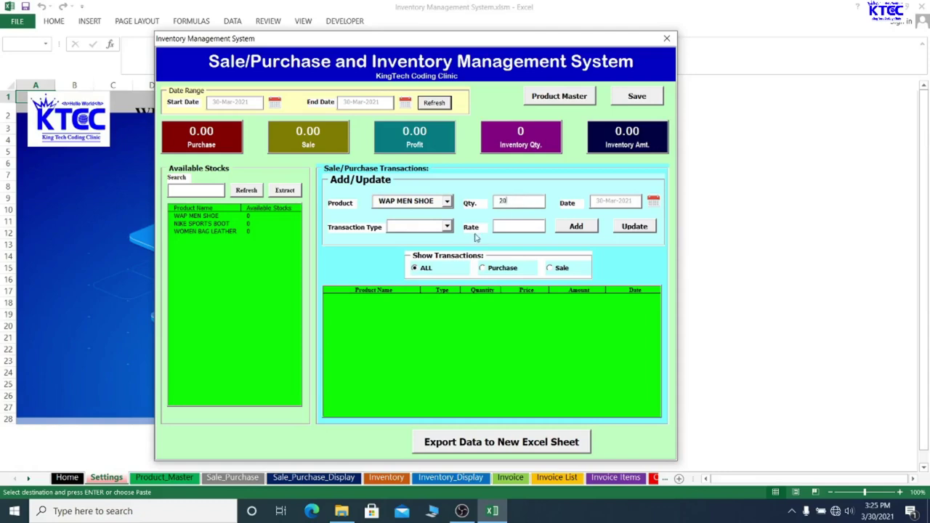
{"action": "left_click", "coordinate": [447, 227]}
{"action": "left_click", "coordinate": [414, 252]}
{"action": "left_click", "coordinate": [575, 227]}
{"action": "left_click", "coordinate": [495, 296]}
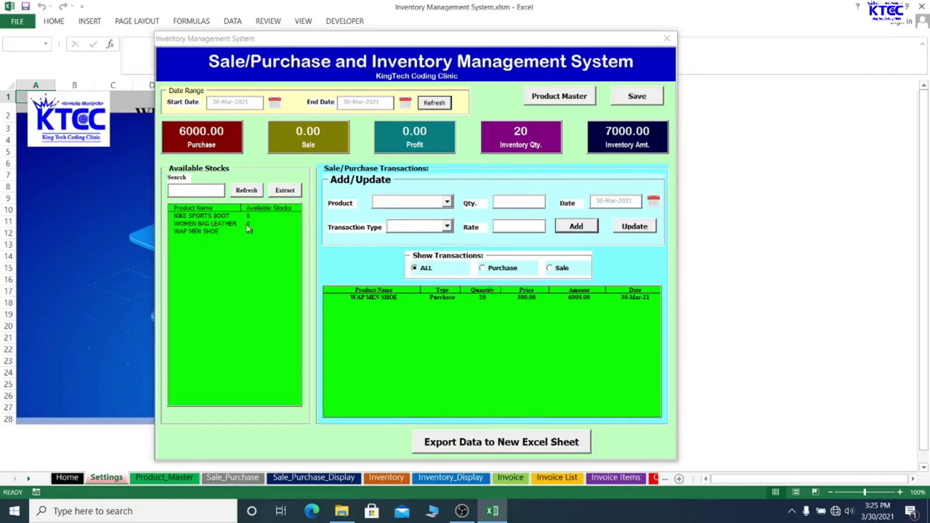
Record a Purchase transaction of 10 NIKE SPORTS BOOT at 300.00
{"action": "left_click", "coordinate": [446, 202]}
{"action": "left_click", "coordinate": [426, 231]}
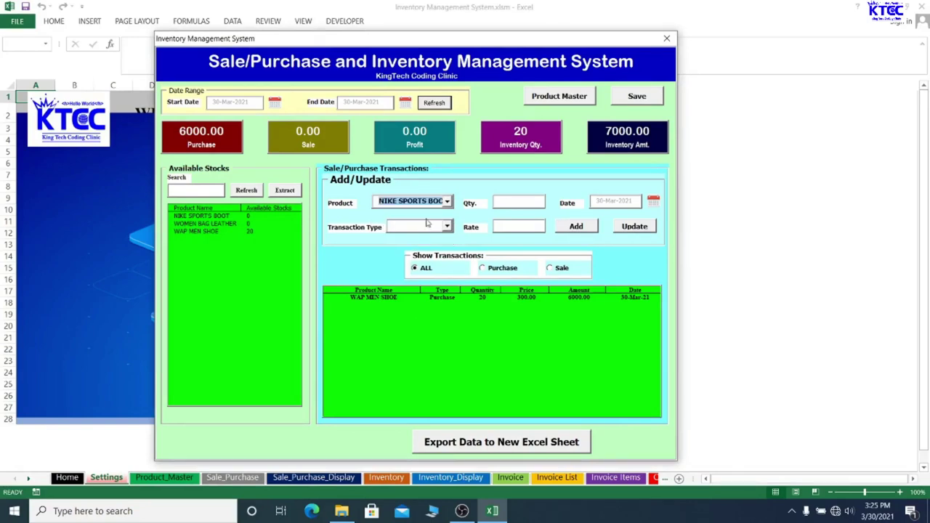
{"action": "left_click", "coordinate": [518, 200]}
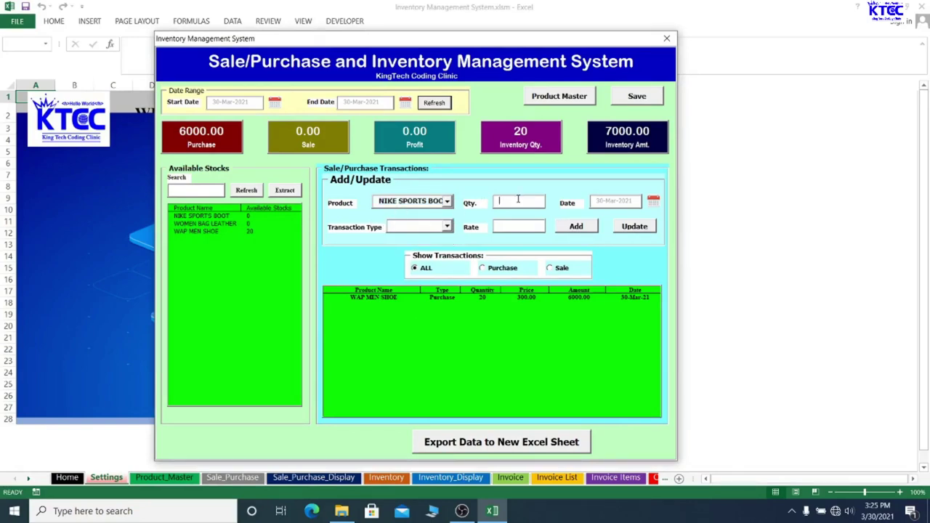
{"action": "type", "text": "10"}
{"action": "left_click", "coordinate": [447, 226]}
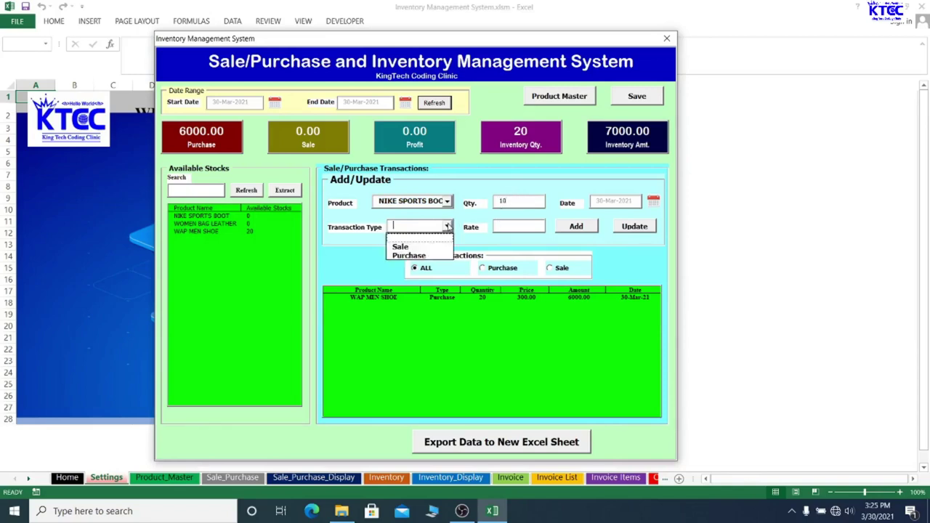
{"action": "left_click", "coordinate": [416, 254]}
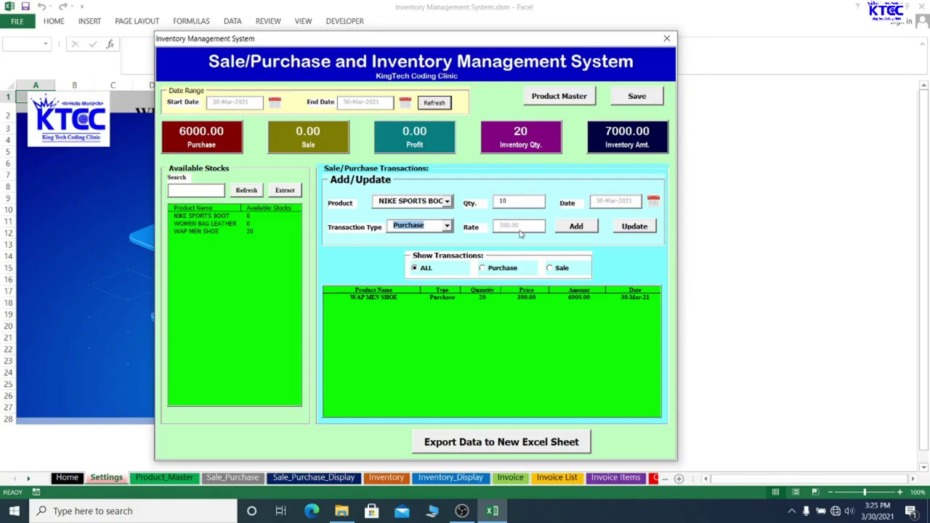
{"action": "left_click", "coordinate": [577, 226]}
{"action": "left_click", "coordinate": [495, 296]}
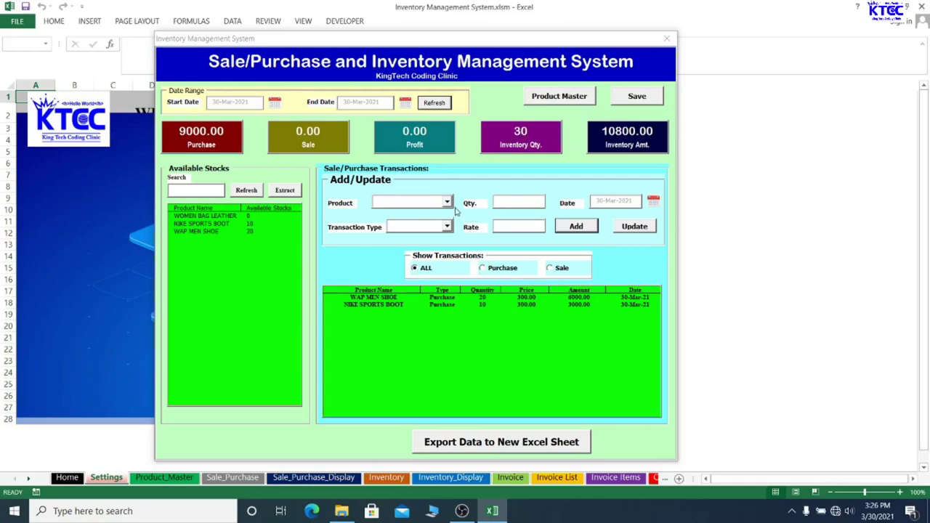
Record a Purchase transaction of 5 WOMEN BAG LEATHER at 200.00
{"action": "left_click", "coordinate": [447, 202]}
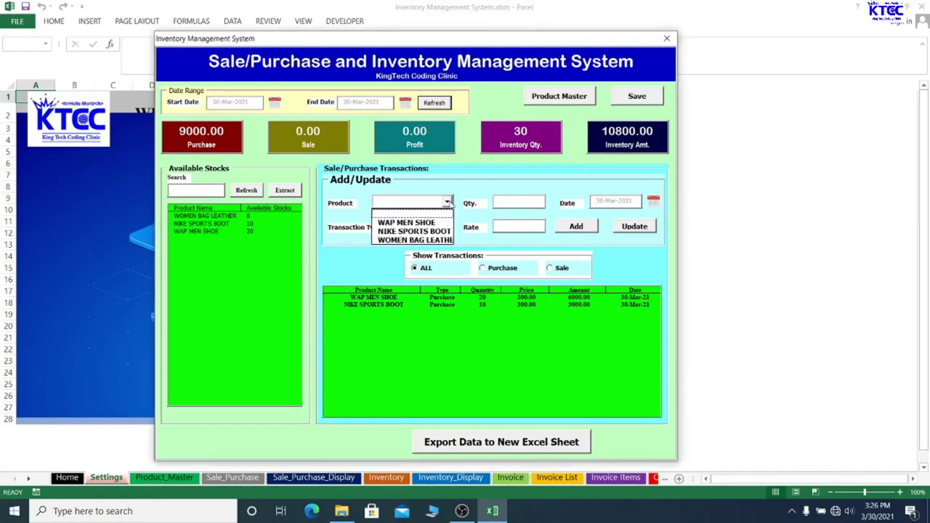
{"action": "left_click", "coordinate": [417, 241]}
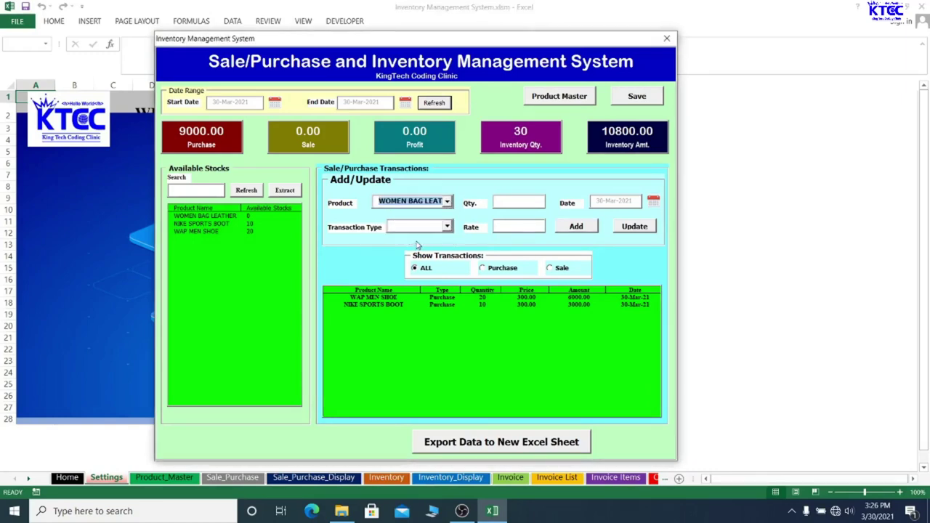
{"action": "left_click", "coordinate": [507, 203]}
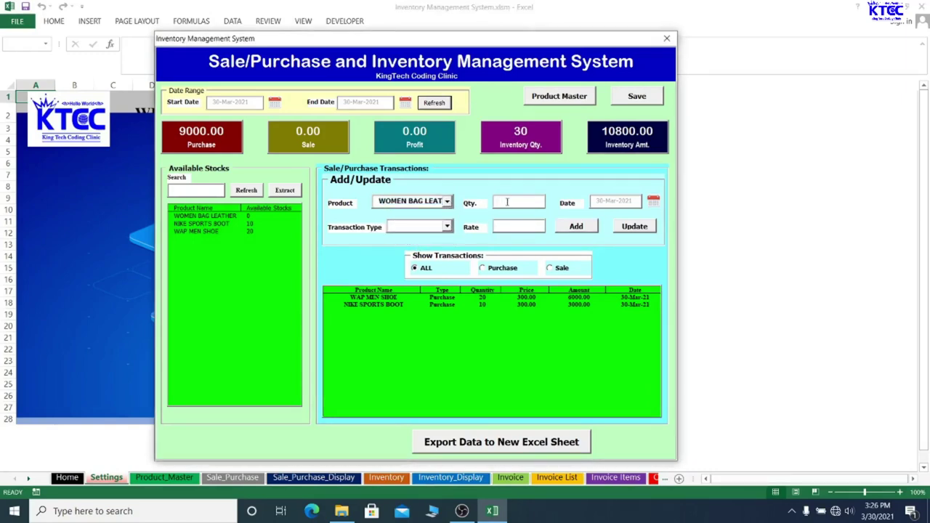
{"action": "type", "text": "5"}
{"action": "left_click", "coordinate": [448, 228]}
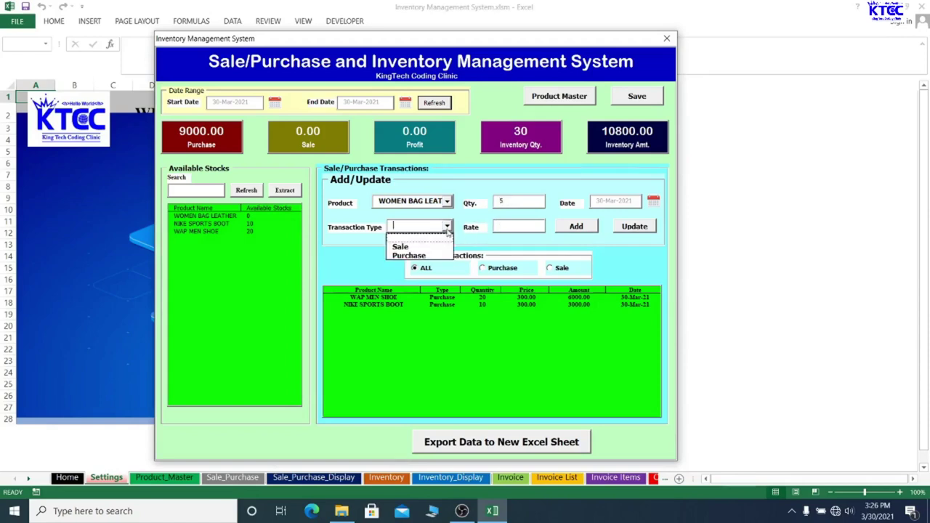
{"action": "left_click", "coordinate": [416, 256]}
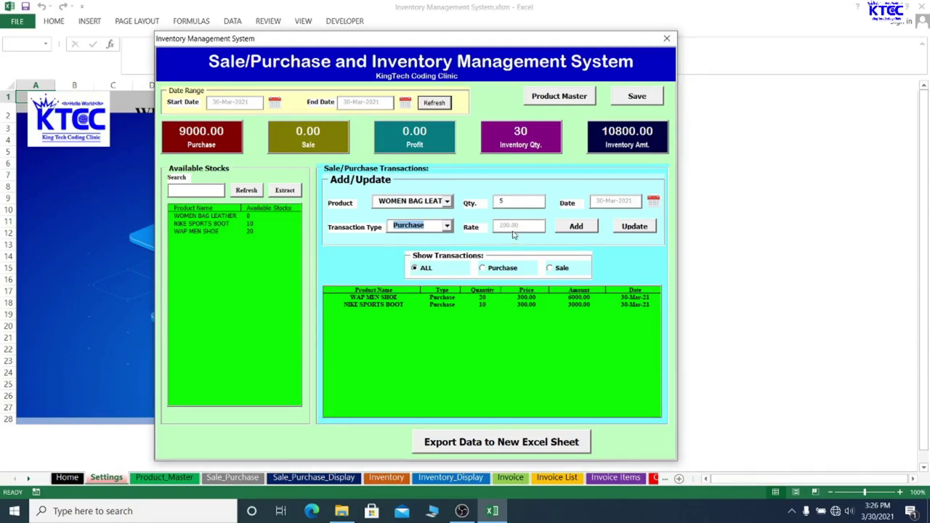
{"action": "left_click", "coordinate": [578, 228]}
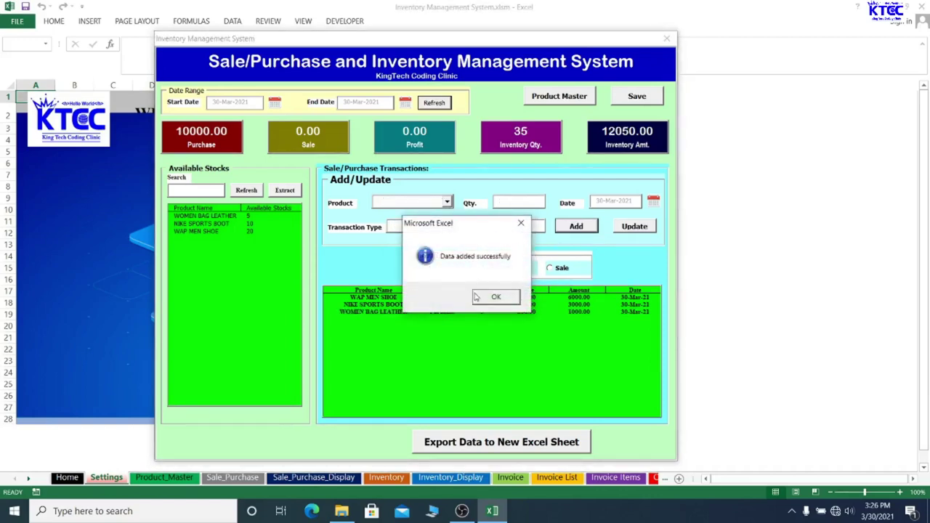
{"action": "left_click", "coordinate": [480, 297]}
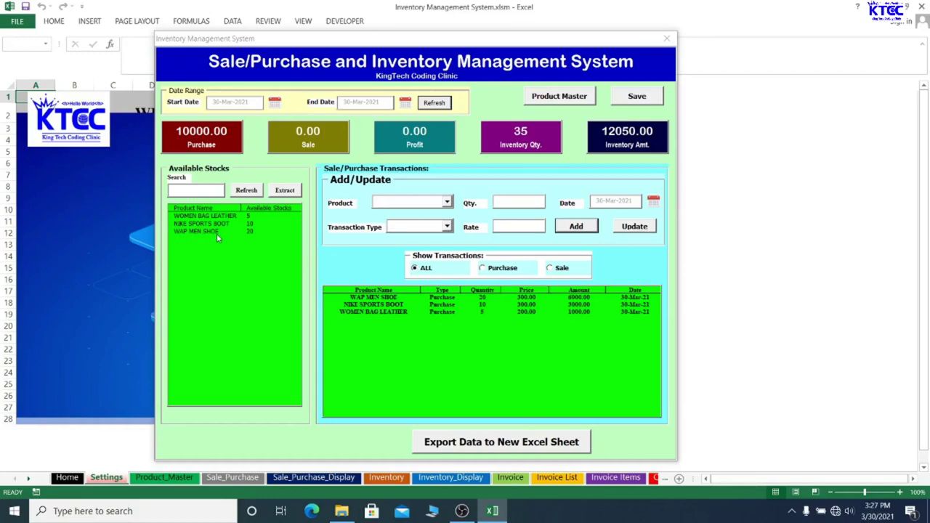
Add a Sale transaction of 10 WAP MEN SHOE at 350.00 (3500.00 sales, 500.00 profit)
{"action": "left_click", "coordinate": [447, 203]}
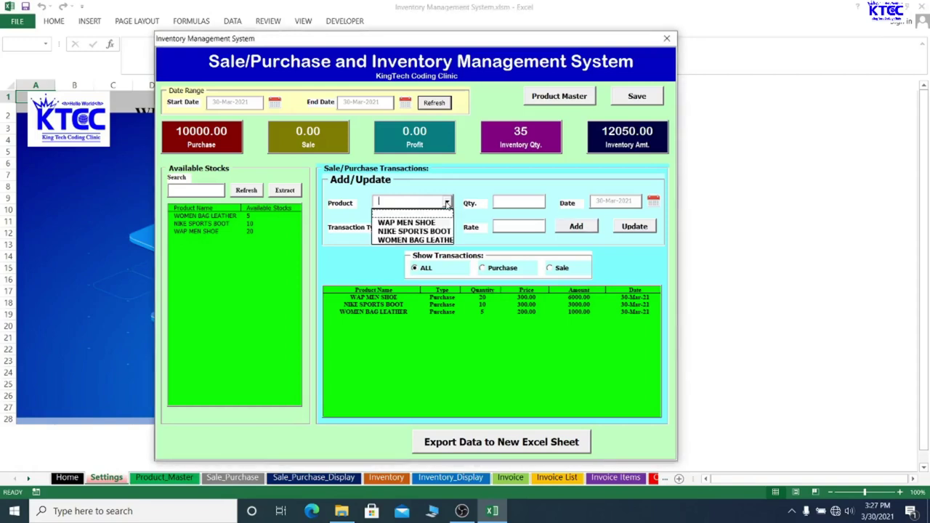
{"action": "left_click", "coordinate": [415, 224]}
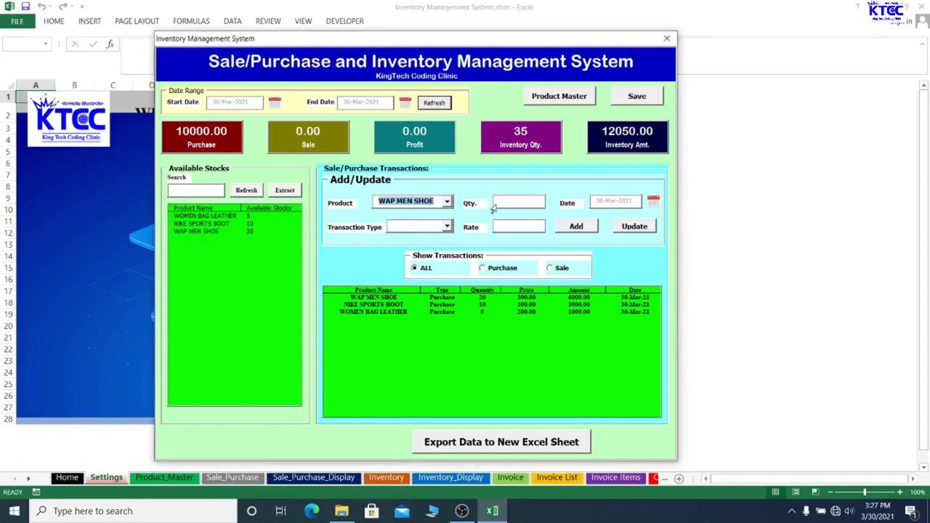
{"action": "left_click", "coordinate": [509, 202]}
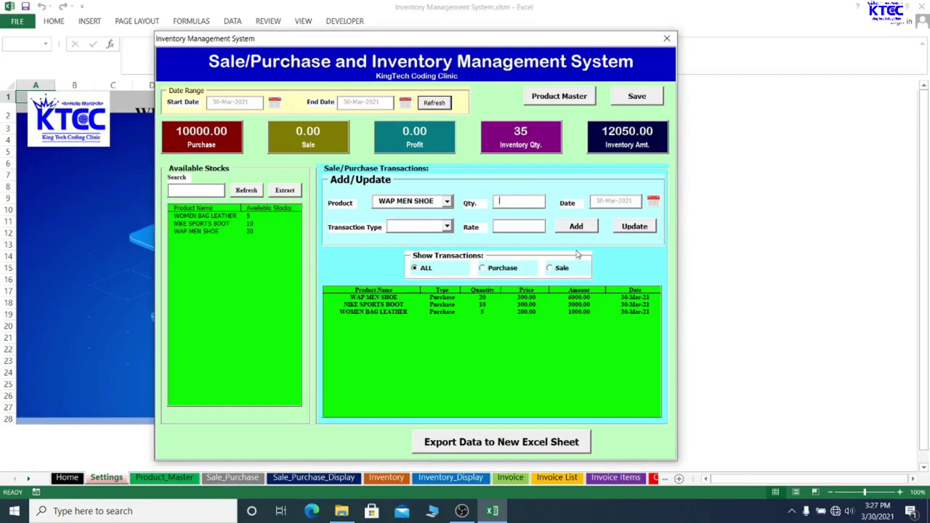
{"action": "type", "text": "10"}
{"action": "left_click", "coordinate": [448, 227]}
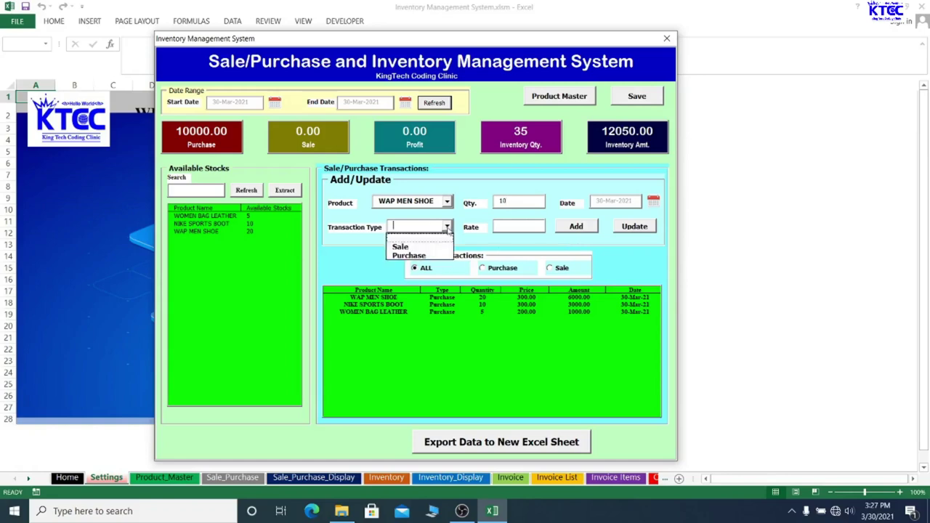
{"action": "left_click", "coordinate": [406, 247]}
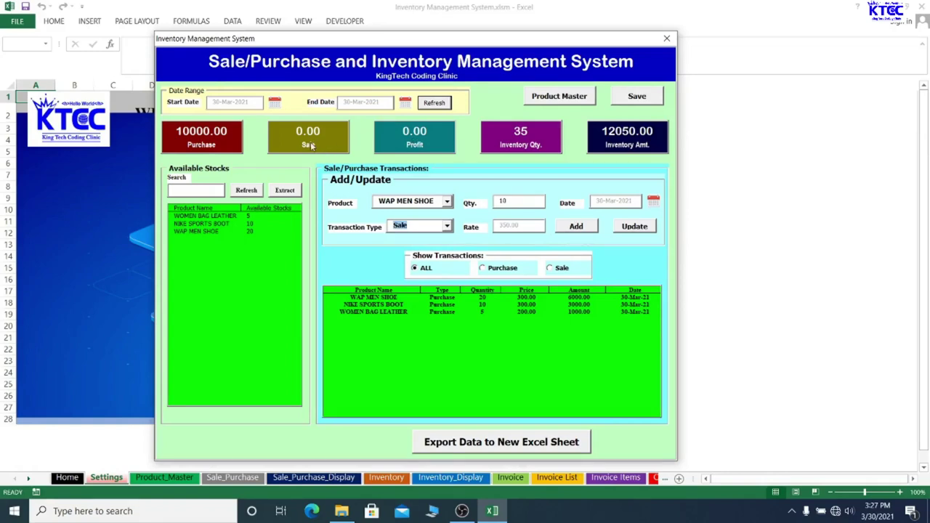
{"action": "left_click", "coordinate": [580, 228]}
{"action": "left_click", "coordinate": [499, 298]}
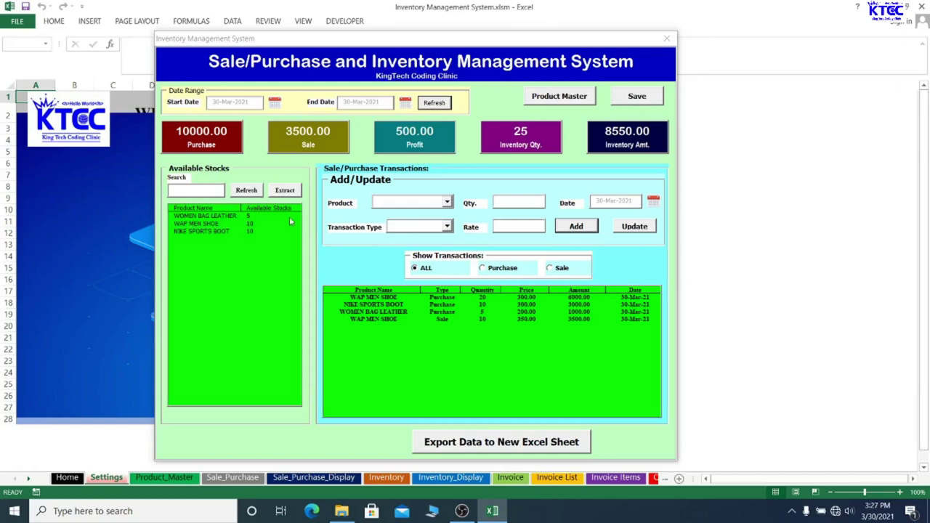
Record a Sale of 3 WOMEN BAG LEATHER, bringing sales to 4250.00 and profit to 650.00
{"action": "left_click", "coordinate": [447, 203]}
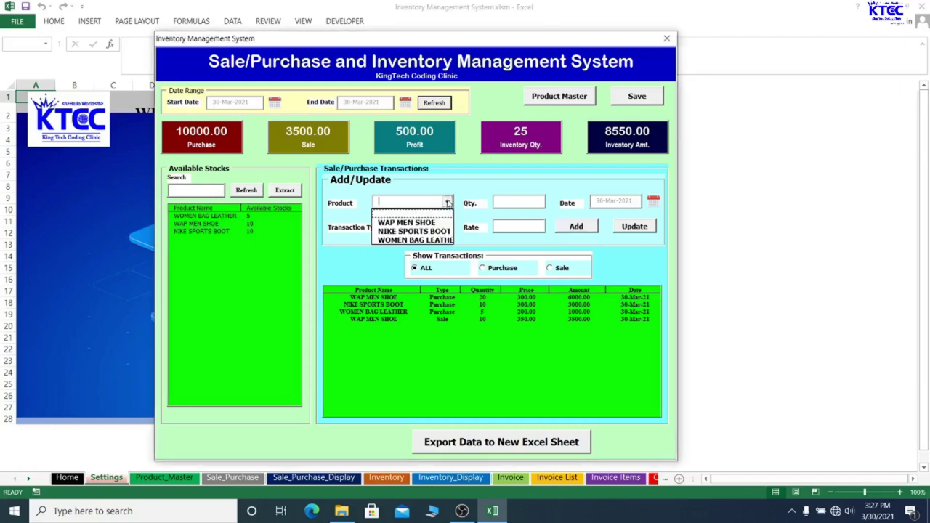
{"action": "left_click", "coordinate": [418, 241]}
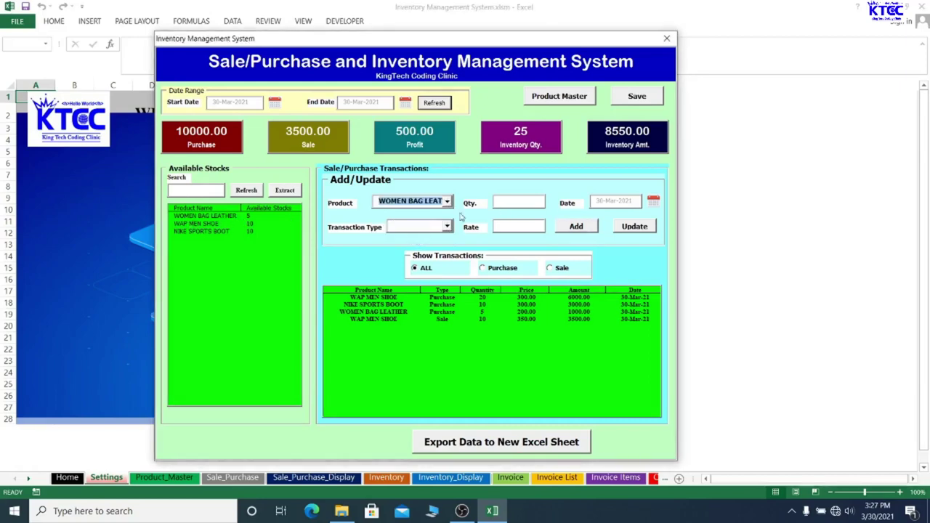
{"action": "left_click", "coordinate": [505, 203]}
{"action": "type", "text": "3"}
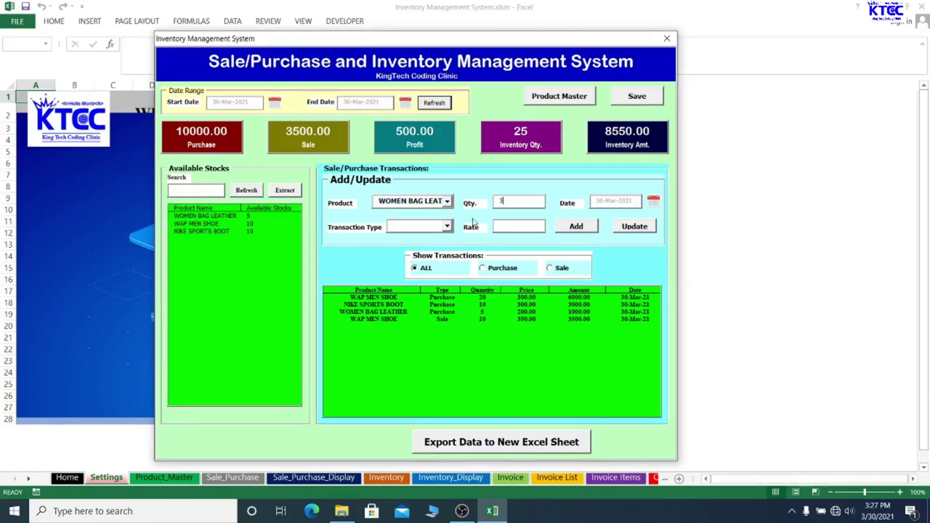
{"action": "left_click", "coordinate": [447, 227]}
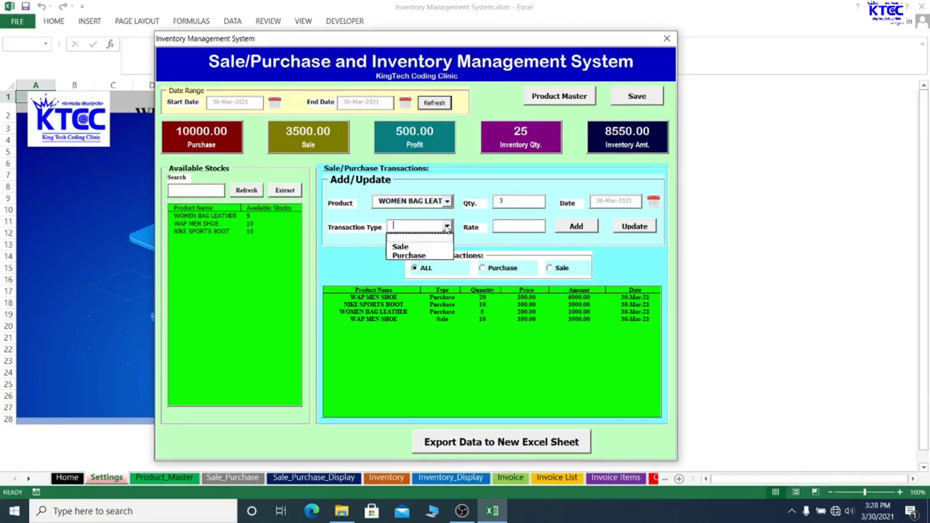
{"action": "left_click", "coordinate": [401, 247]}
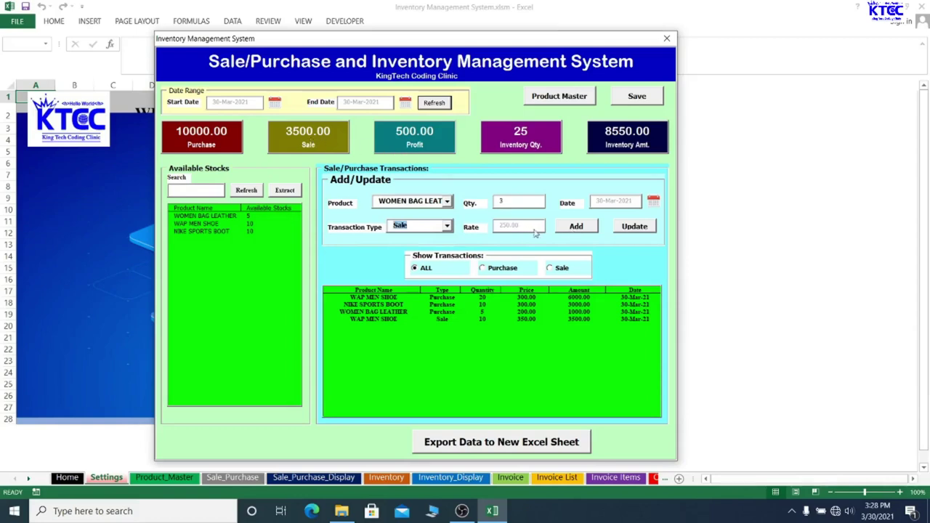
{"action": "left_click", "coordinate": [567, 229]}
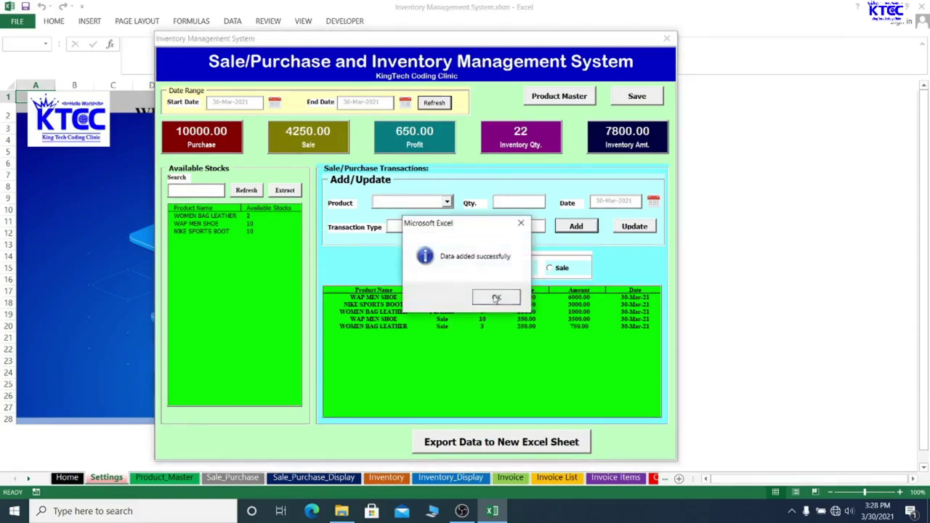
{"action": "left_click", "coordinate": [497, 298]}
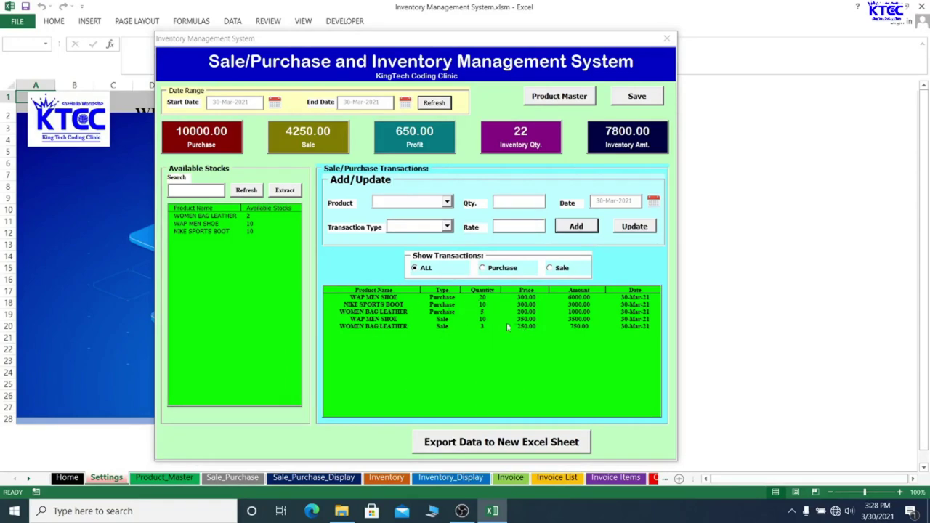
{"action": "left_click", "coordinate": [482, 269]}
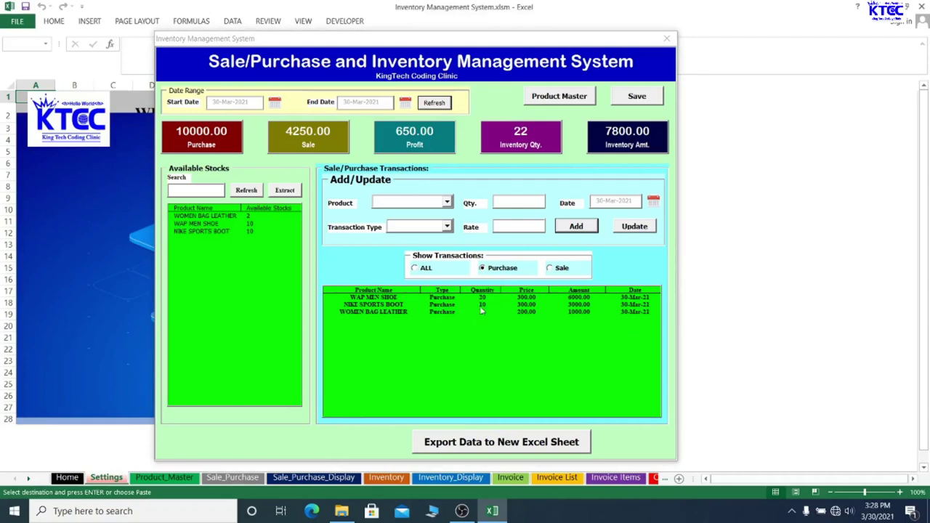
{"action": "left_click", "coordinate": [550, 269]}
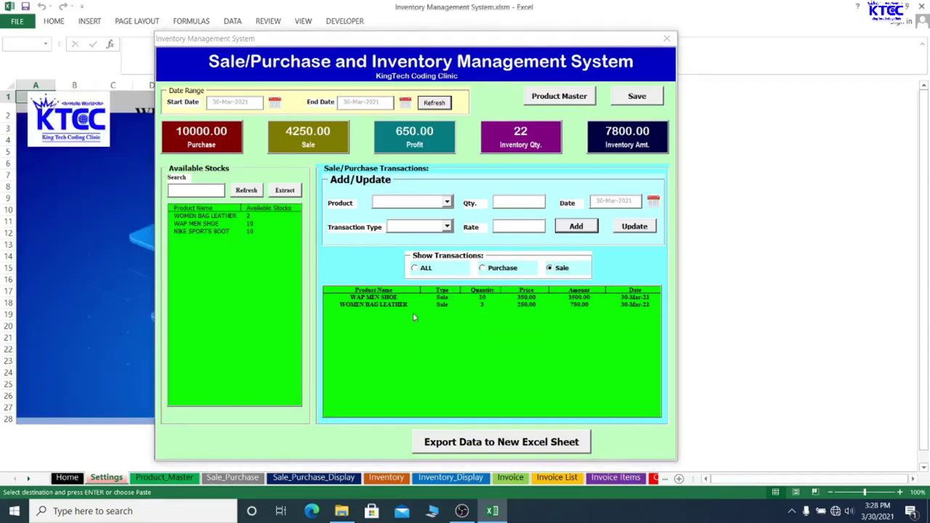
{"action": "left_click", "coordinate": [415, 268]}
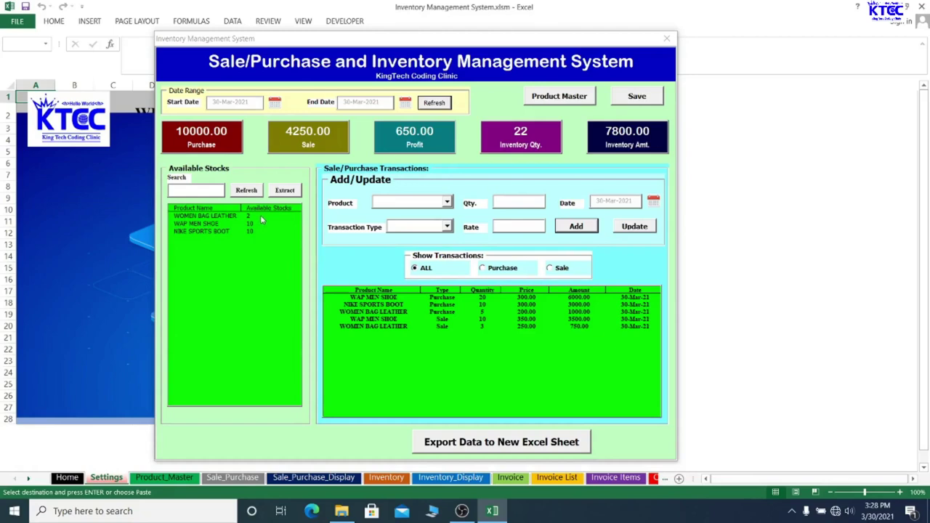
Save the inventory data and close the Inventory Management form
{"action": "left_click", "coordinate": [625, 93]}
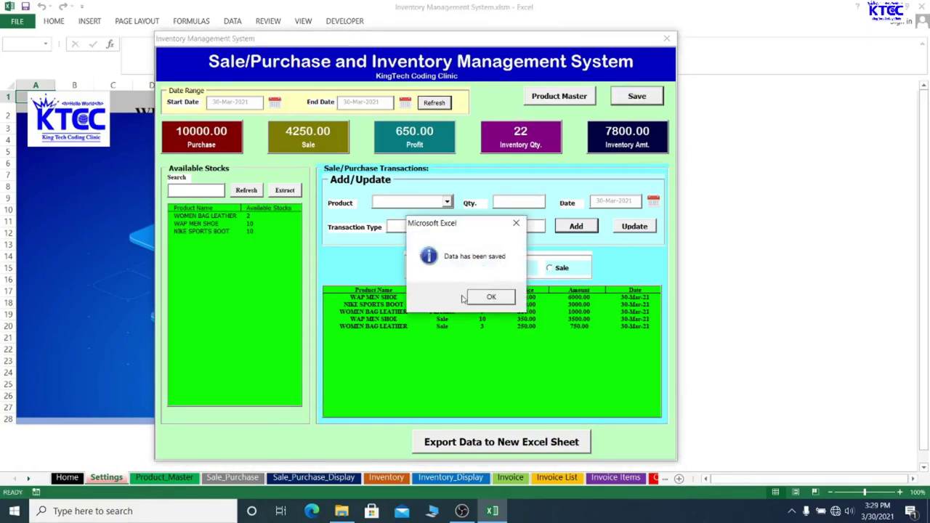
{"action": "left_click", "coordinate": [487, 298]}
{"action": "left_click", "coordinate": [667, 37]}
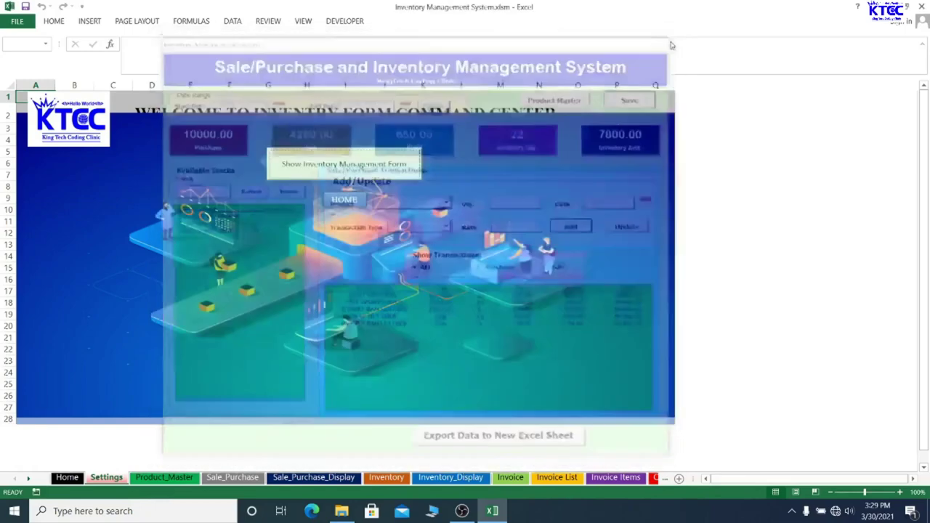
Return to the Home dashboard and open the blank Invoice sheet
{"action": "left_click", "coordinate": [402, 283]}
{"action": "left_click", "coordinate": [345, 201]}
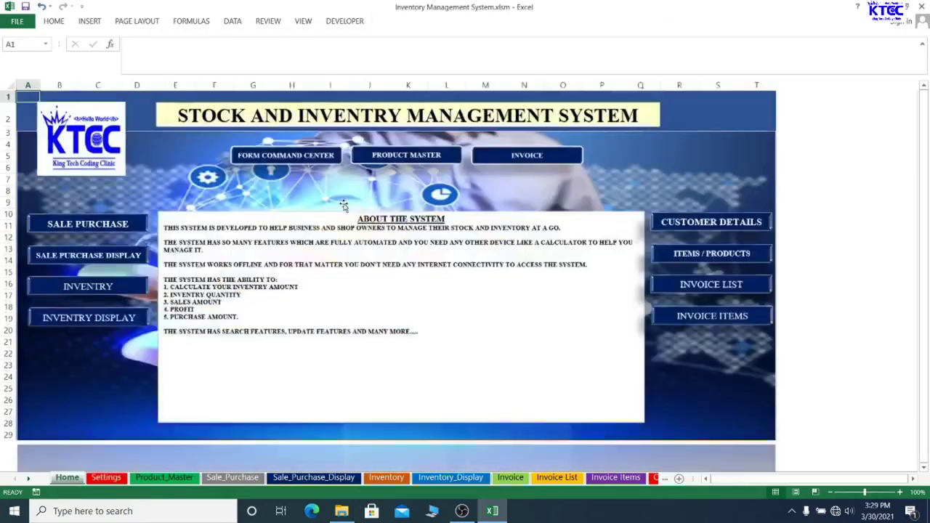
{"action": "left_click", "coordinate": [524, 160]}
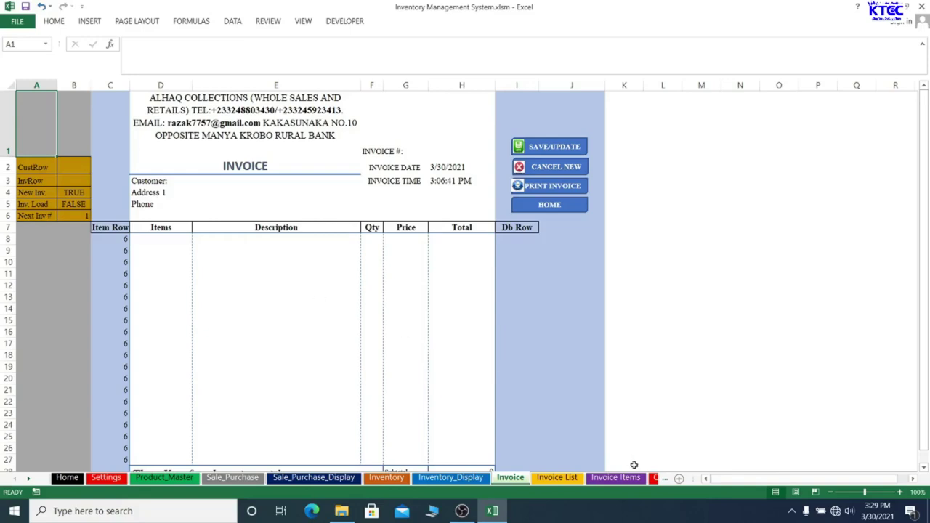
Open the Customer Database Form from the Customer List and enter the customer's full name
{"action": "left_click", "coordinate": [554, 207]}
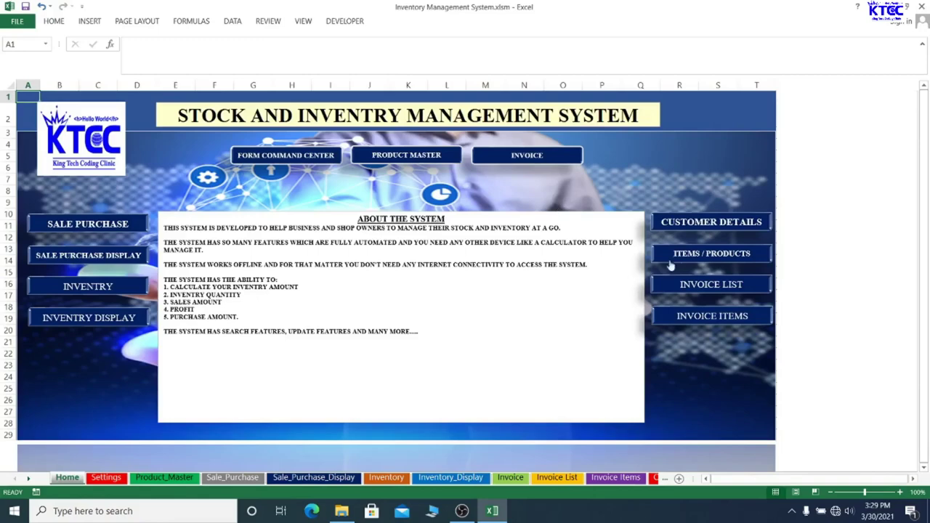
{"action": "left_click", "coordinate": [703, 221]}
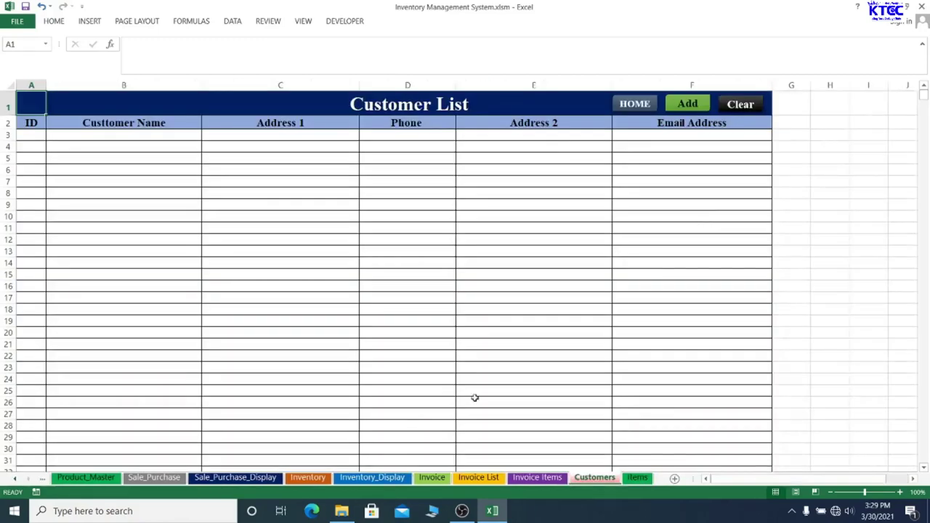
{"action": "left_click", "coordinate": [686, 103]}
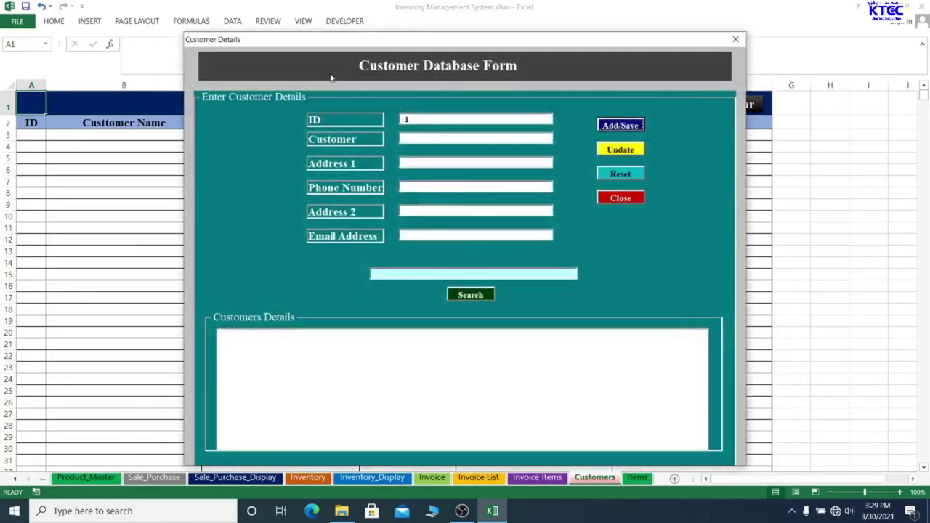
{"action": "left_click", "coordinate": [429, 137]}
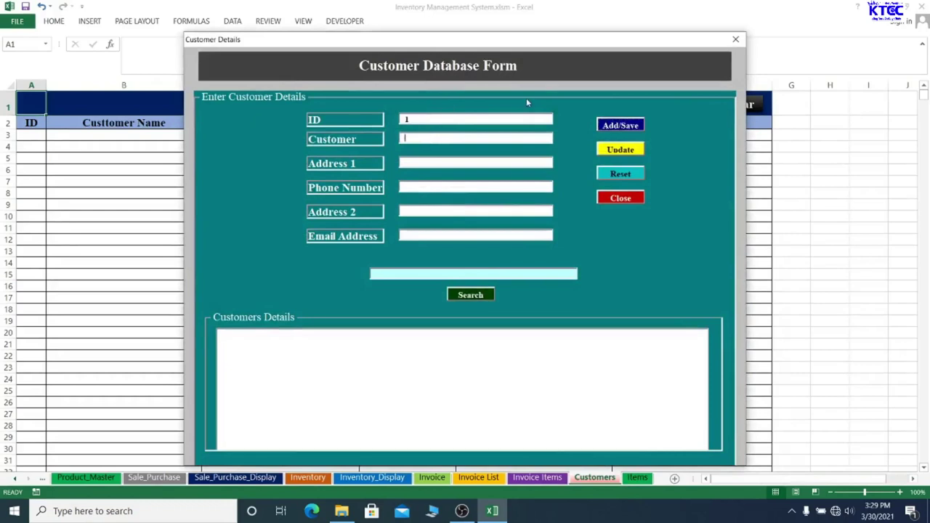
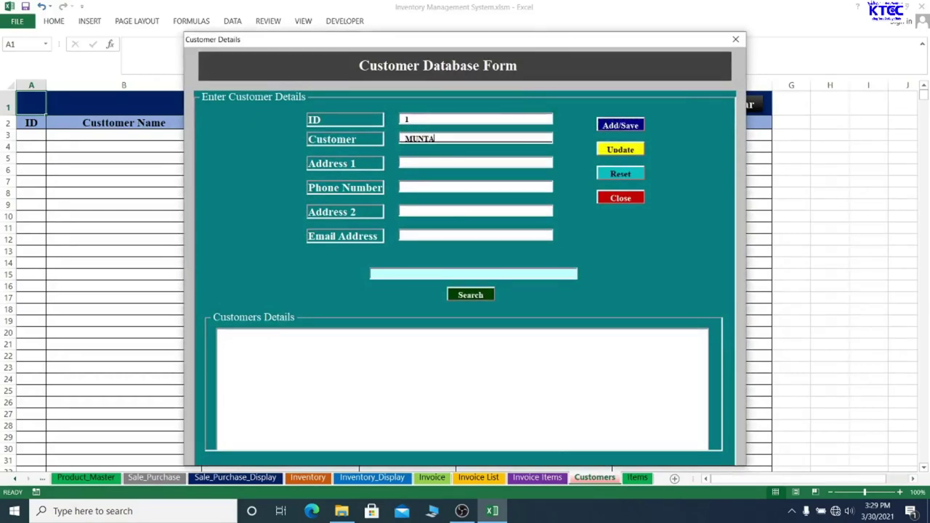
Fill in the customer's first address, phone number and second address fields
{"action": "left_click", "coordinate": [458, 162]}
{"action": "type", "text": "t"}
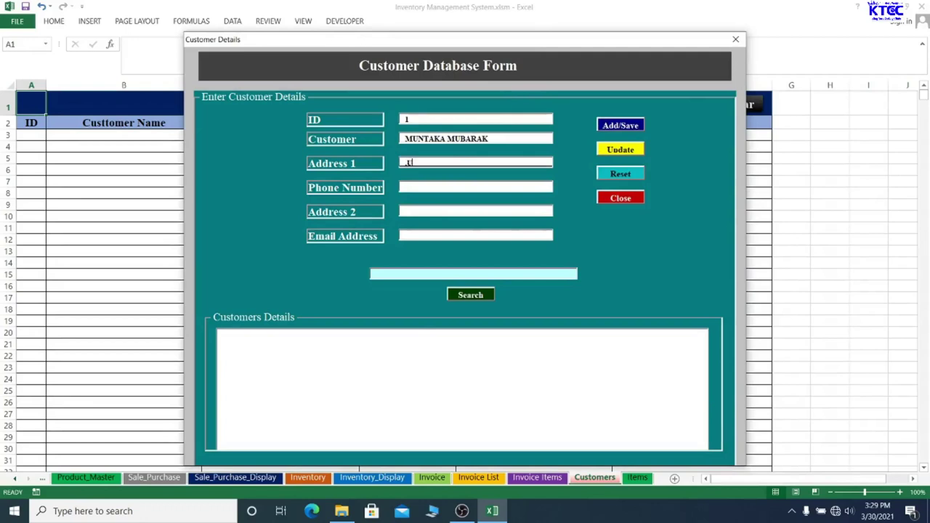
{"action": "key", "text": "BackSpace"}
{"action": "key", "text": "BackSpace"}
{"action": "key", "text": "BackSpace"}
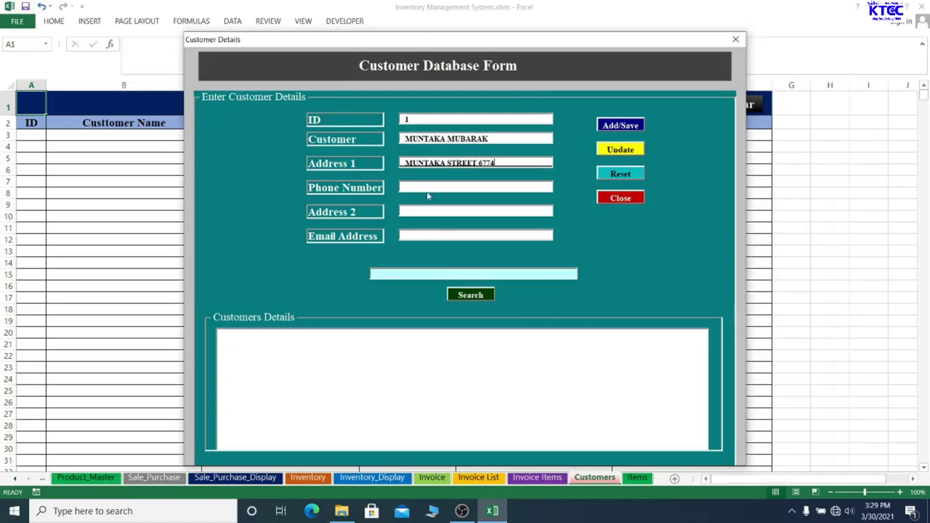
{"action": "left_click", "coordinate": [429, 185]}
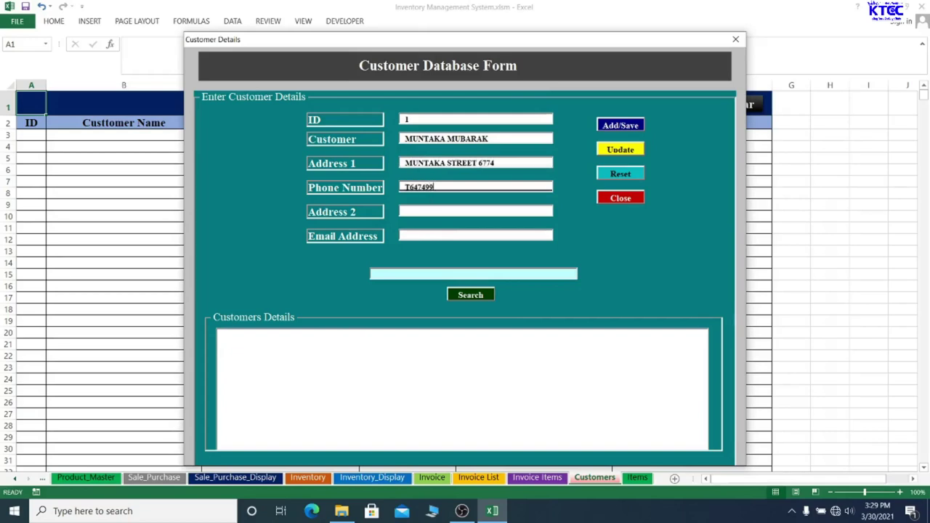
{"action": "left_click", "coordinate": [410, 211]}
{"action": "type", "text": "IIIILJSEOKLIIV"}
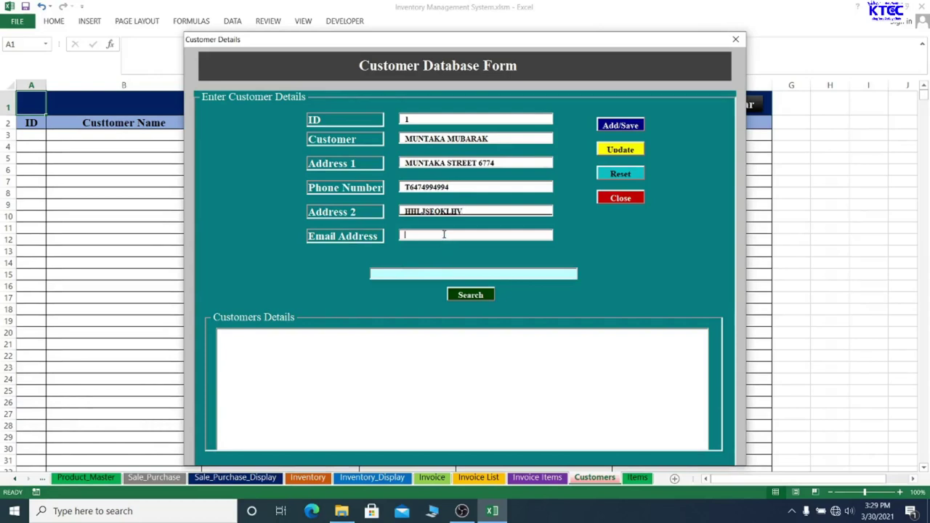
{"action": "type", "text": "7NLESFGVGE"}
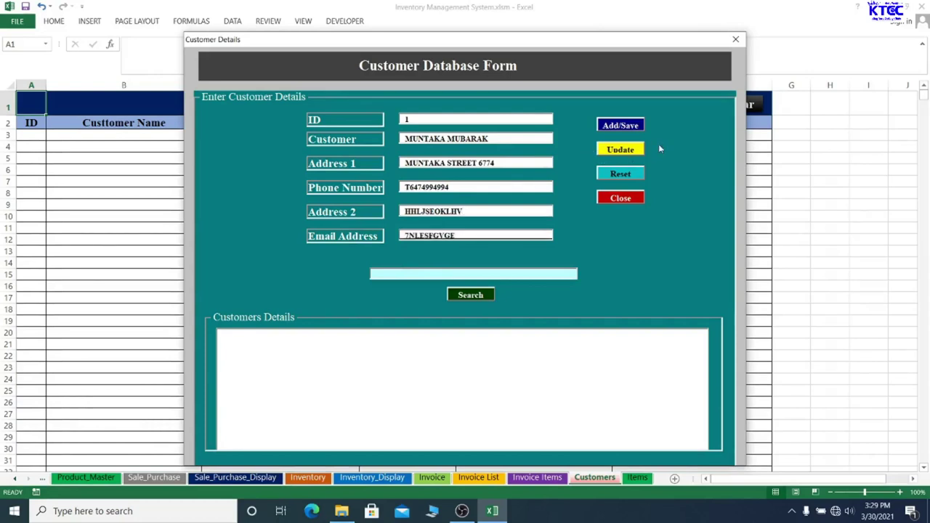
Save the new customer record and close the form
{"action": "left_click", "coordinate": [621, 126]}
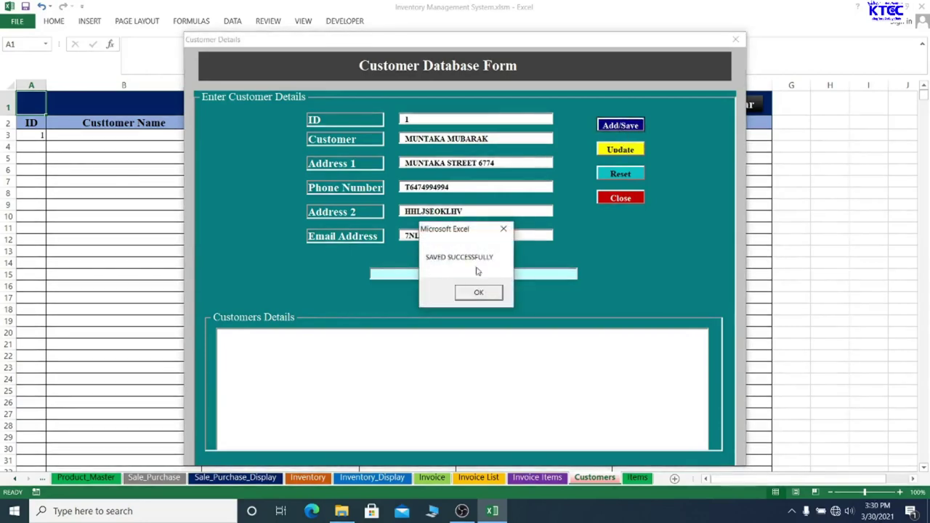
{"action": "left_click", "coordinate": [479, 292]}
{"action": "left_click", "coordinate": [736, 39]}
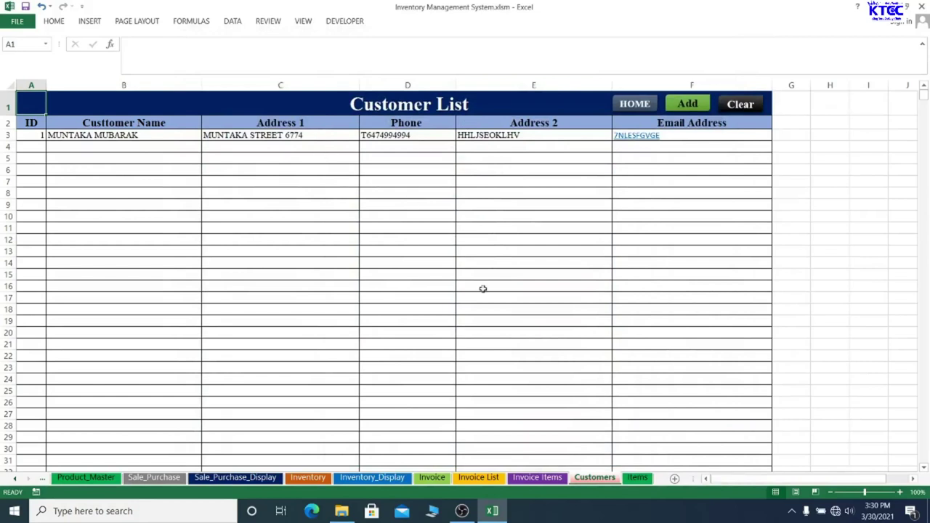
On the Invoice sheet, choose the new customer in cell E3 so address and phone fill in
{"action": "left_click", "coordinate": [634, 106]}
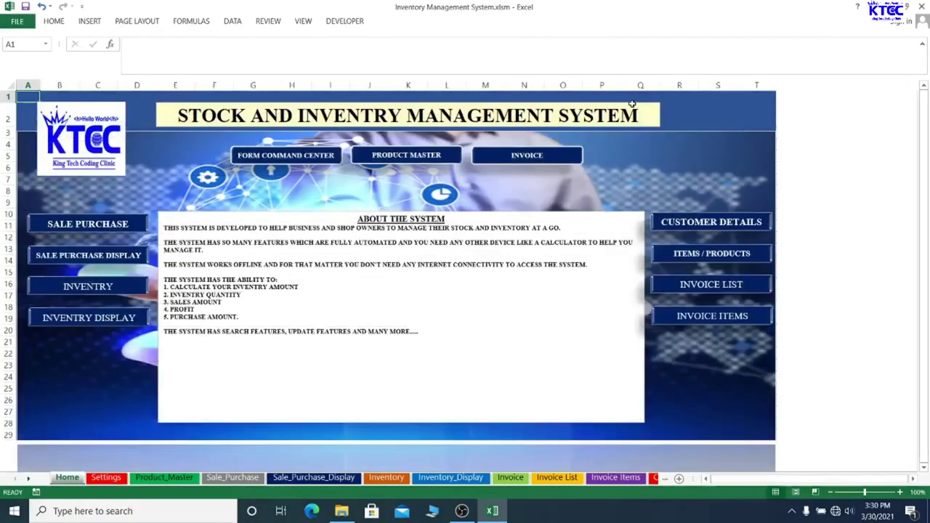
{"action": "left_click", "coordinate": [544, 161]}
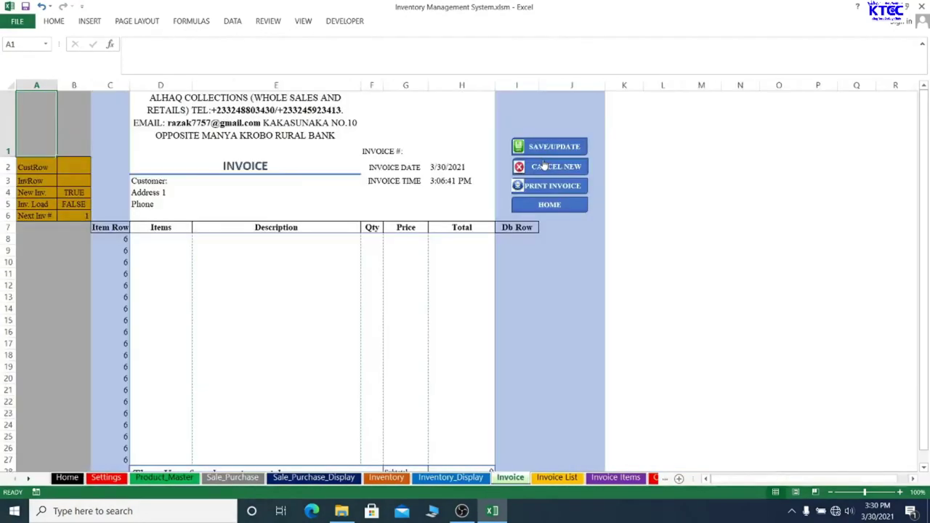
{"action": "left_click", "coordinate": [240, 180]}
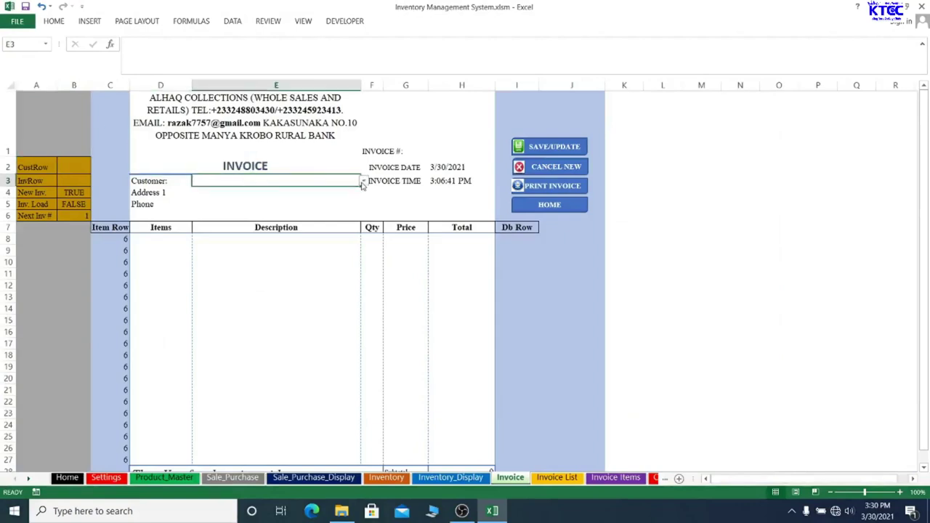
{"action": "left_click", "coordinate": [364, 183]}
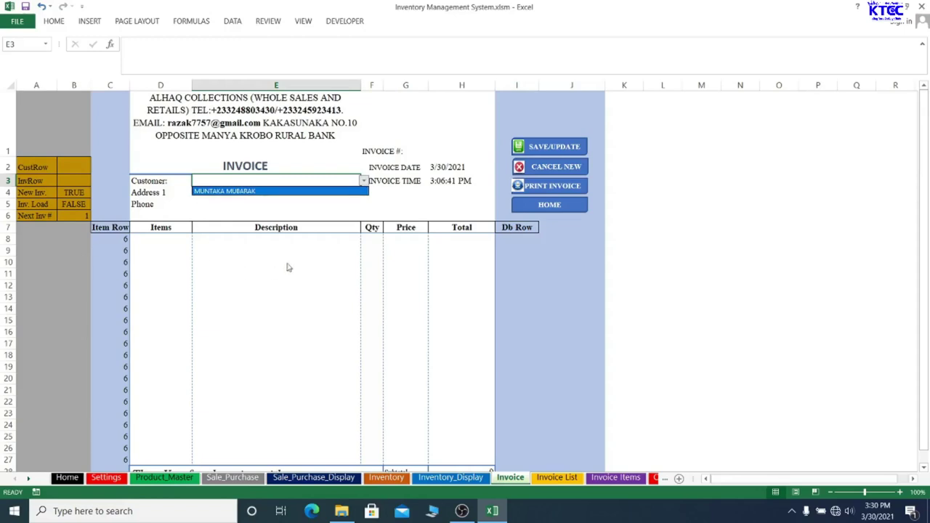
{"action": "left_click", "coordinate": [229, 192]}
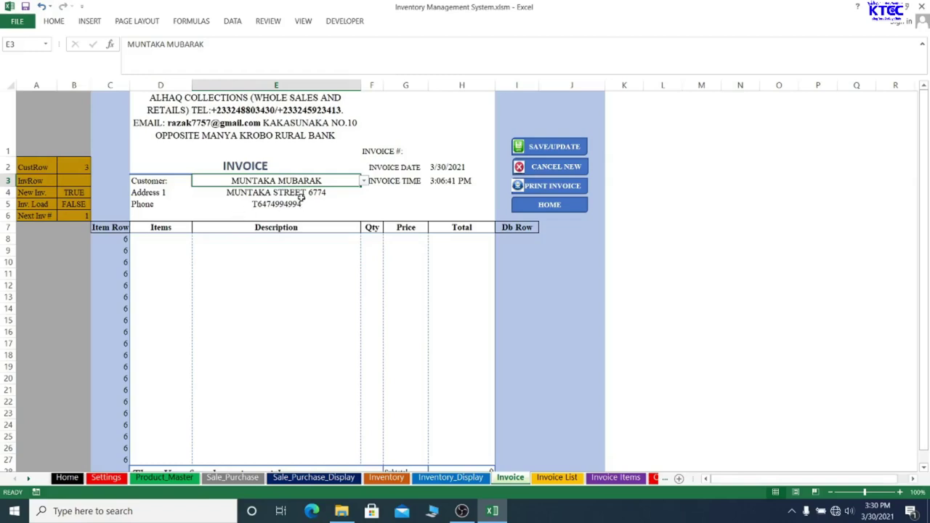
Check the D8 product list without choosing an item, then go back to the Home dashboard
{"action": "left_click", "coordinate": [168, 240]}
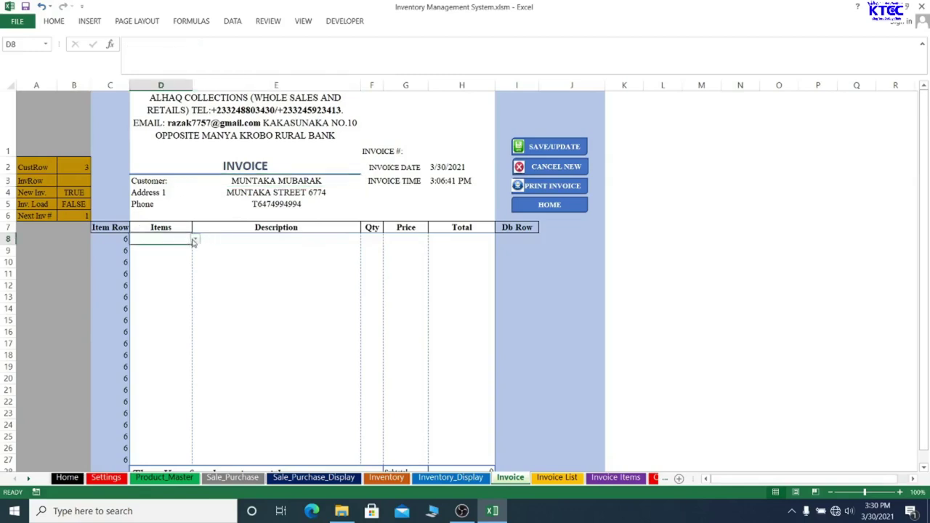
{"action": "left_click", "coordinate": [194, 241]}
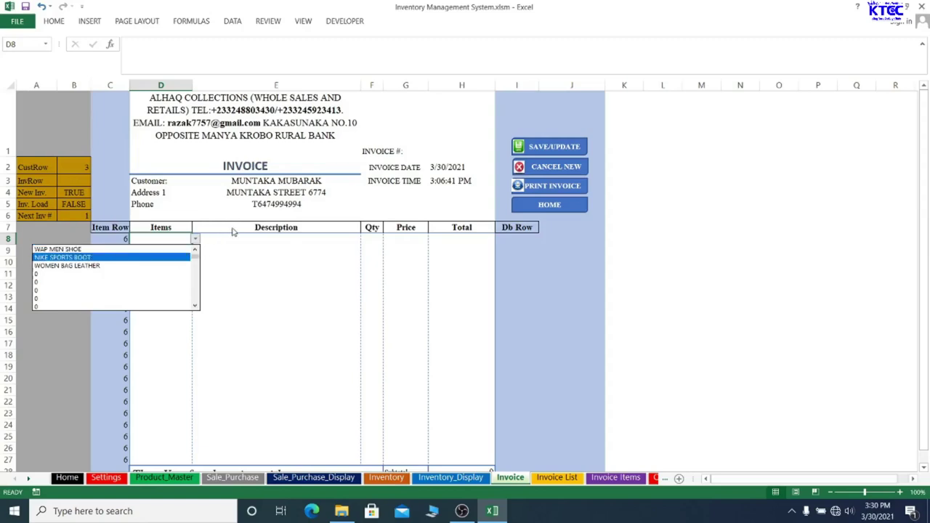
{"action": "key", "text": "Escape"}
{"action": "left_click", "coordinate": [244, 253]}
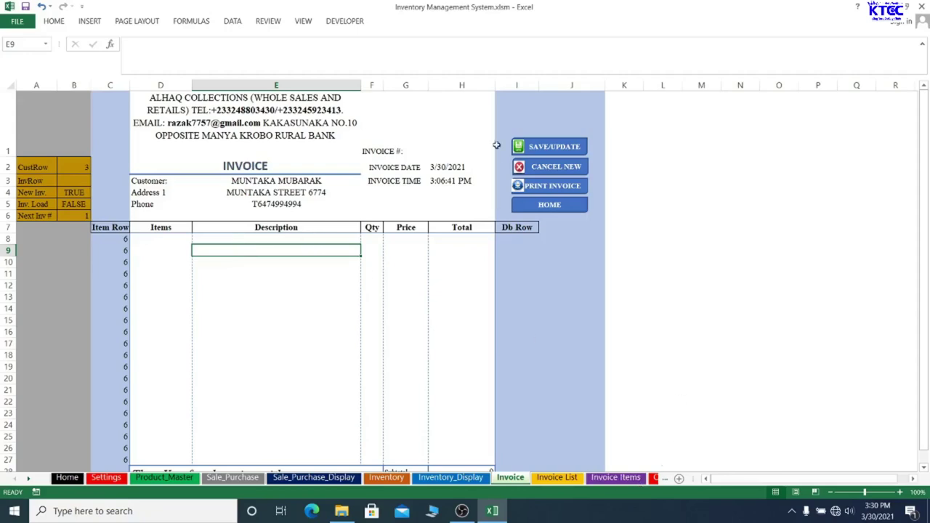
{"action": "left_click", "coordinate": [549, 206]}
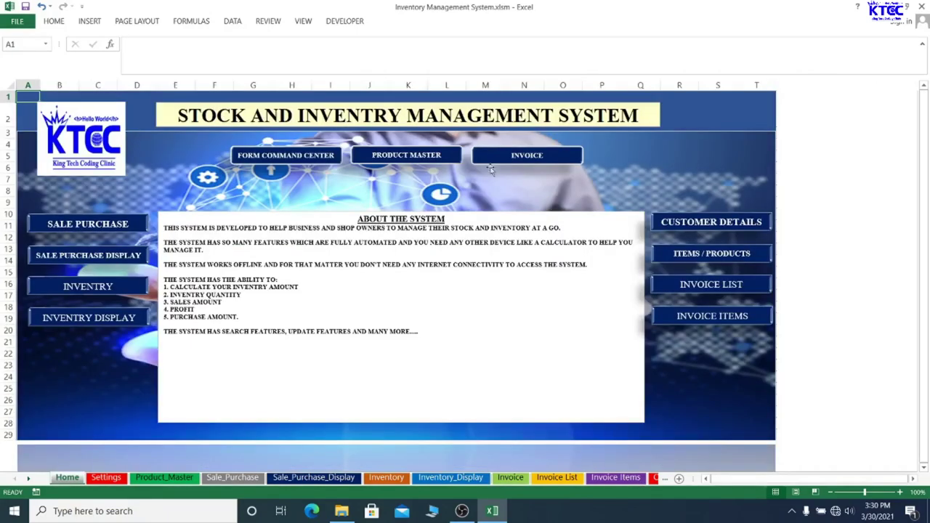
Open the Items List Database Form and select WAP MEN SHOE
{"action": "left_click", "coordinate": [720, 262]}
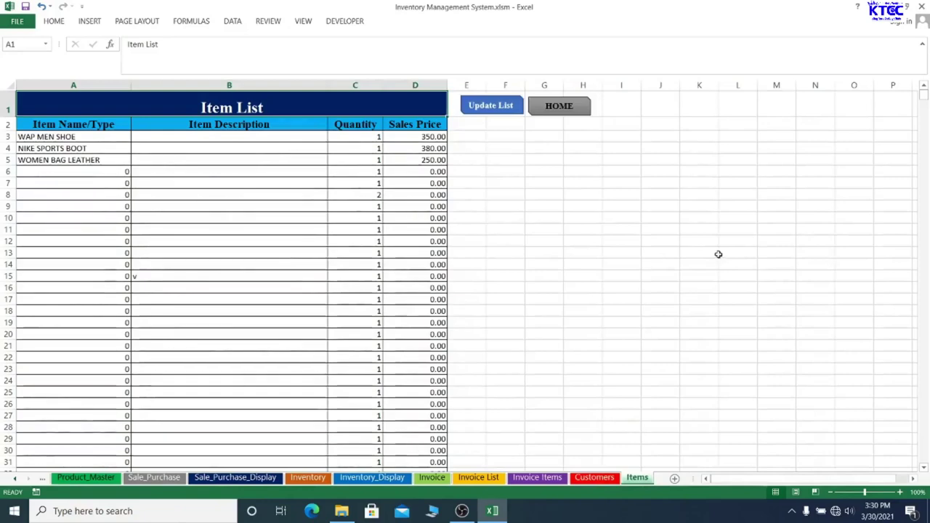
{"action": "left_click", "coordinate": [494, 106]}
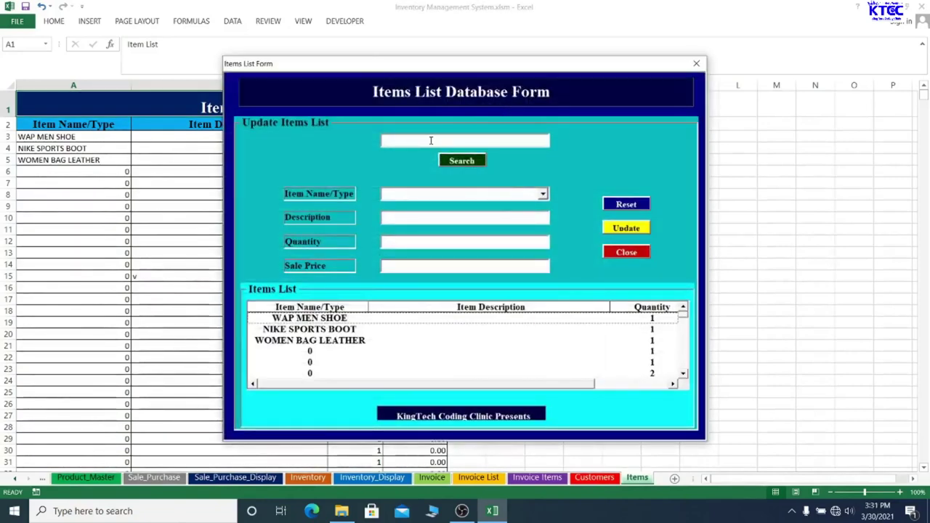
{"action": "left_click", "coordinate": [543, 195]}
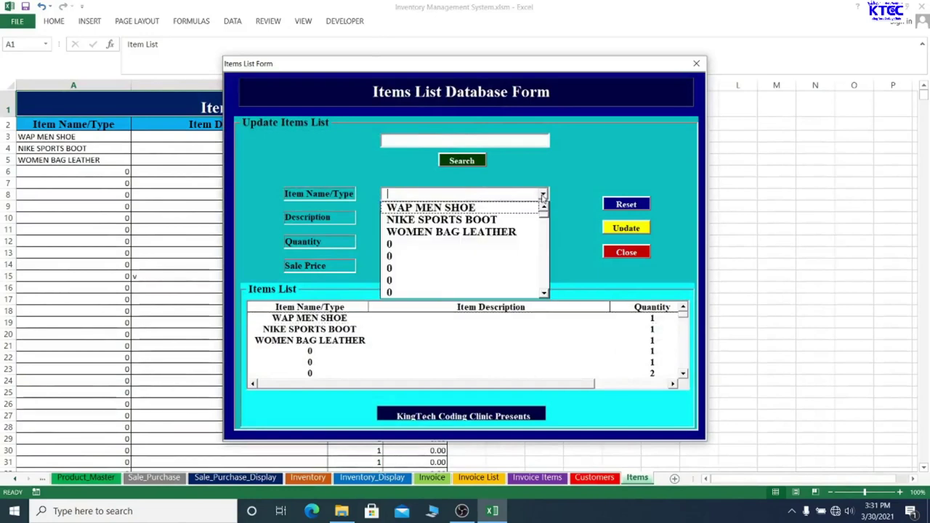
{"action": "left_click", "coordinate": [437, 208]}
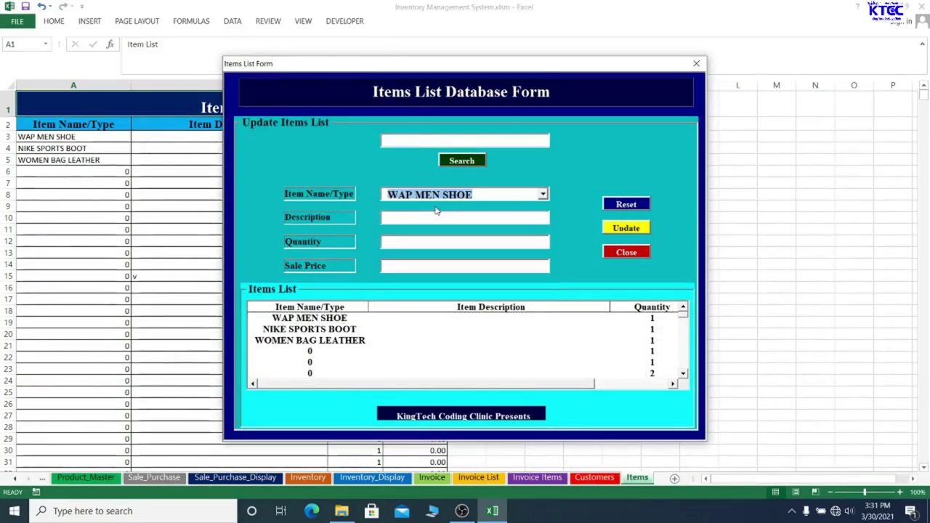
Type a description for WAP MEN SHOE listing 5 black and 5 brown
{"action": "left_click", "coordinate": [421, 216]}
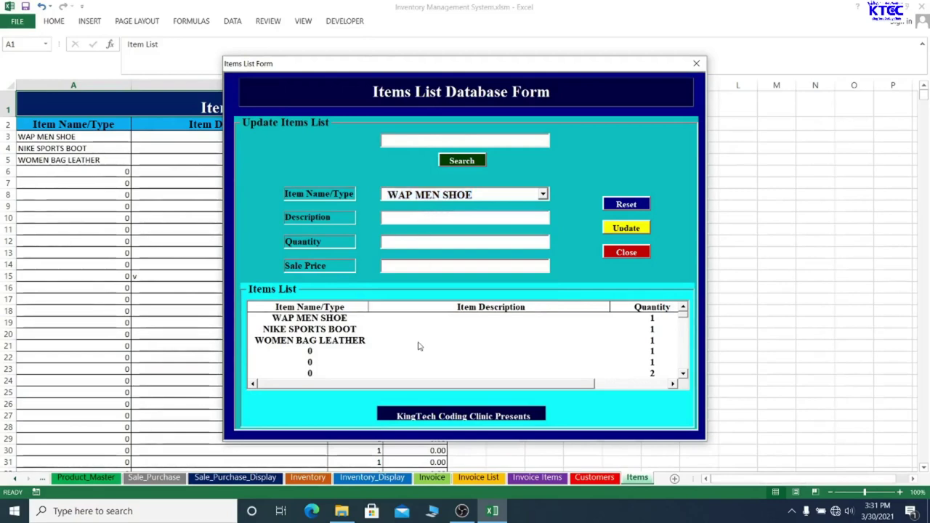
{"action": "type", "text": "WAP EM"}
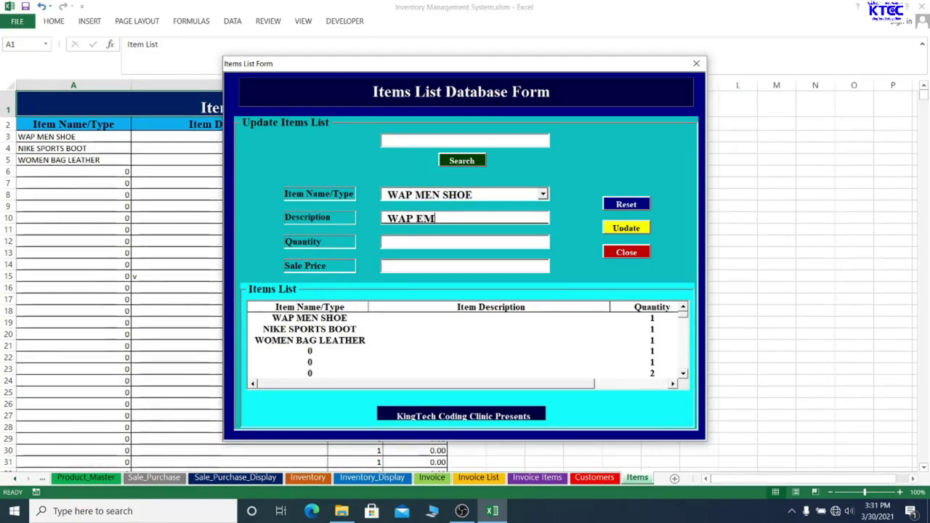
{"action": "key", "text": "BackSpace"}
{"action": "key", "text": "BackSpace"}
{"action": "type", "text": "MEN S"}
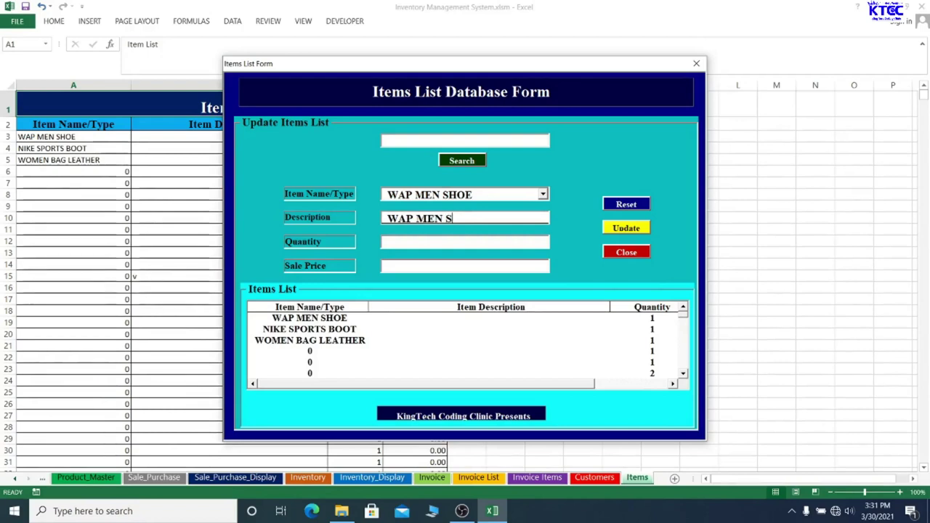
{"action": "type", "text": "G"}
{"action": "key", "text": "BackSpace"}
{"action": "type", "text": "HO"}
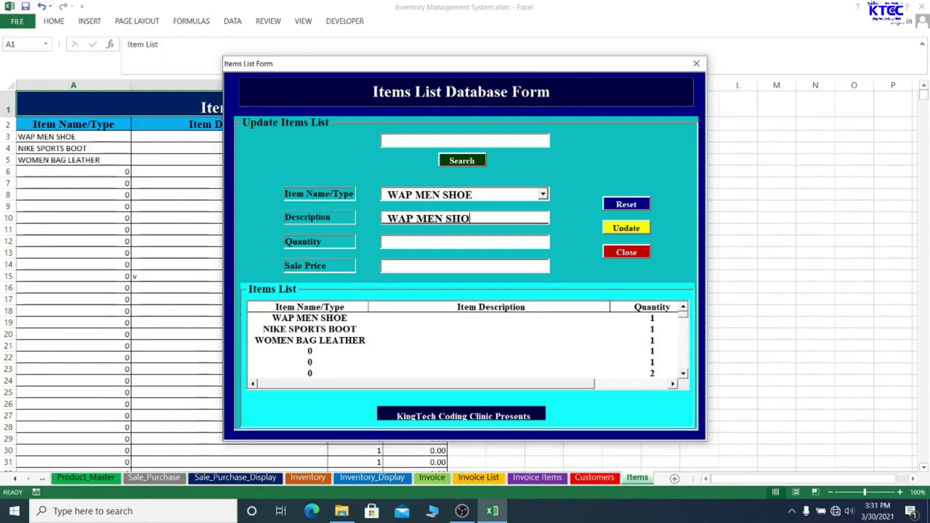
{"action": "type", "text": "E BLACK"}
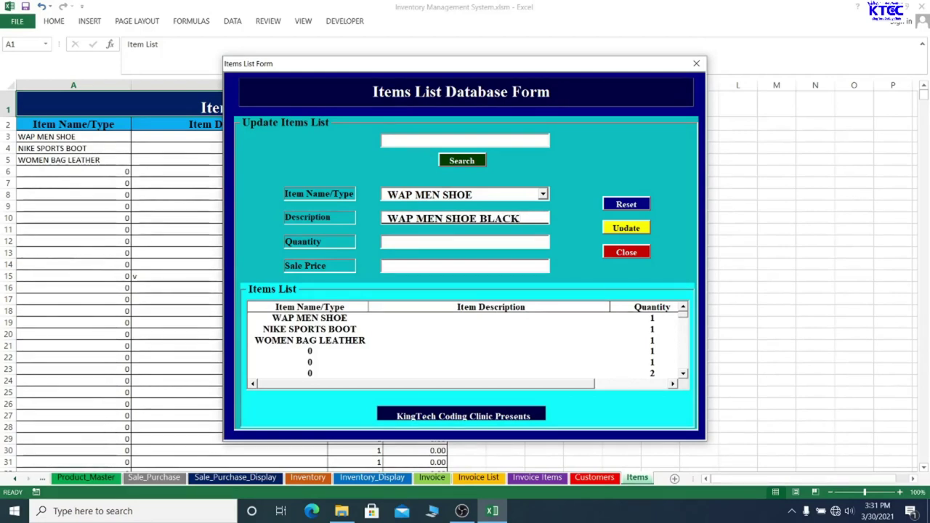
{"action": "type", "text": "."}
{"action": "type", "text": " 5"}
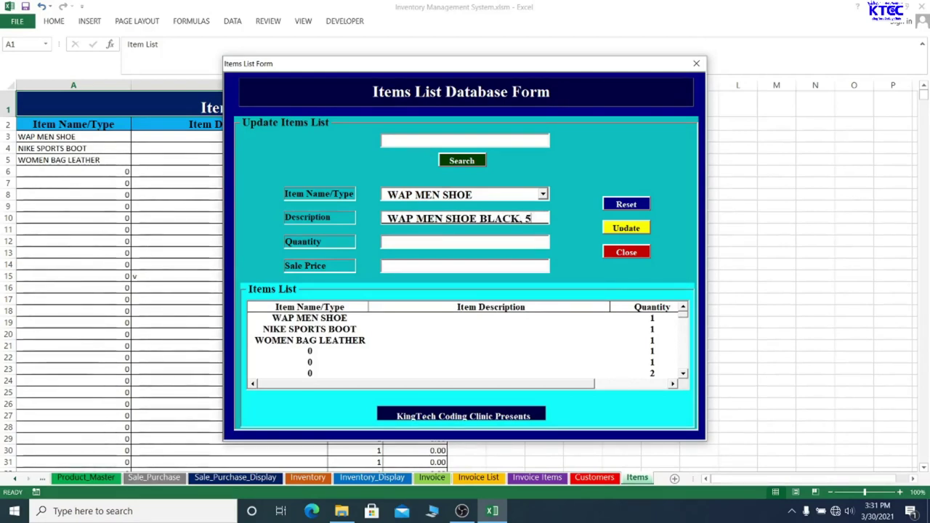
{"action": "type", "text": "R"}
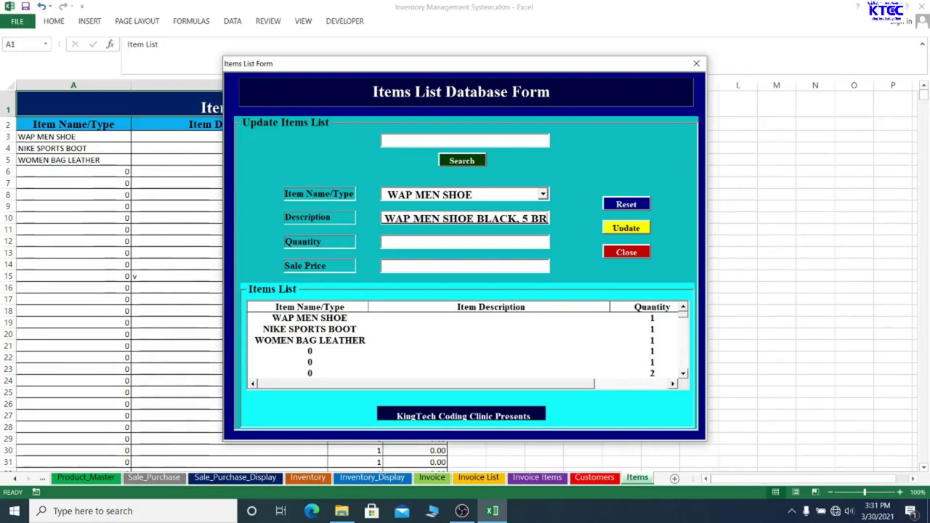
{"action": "type", "text": "OWN 5"}
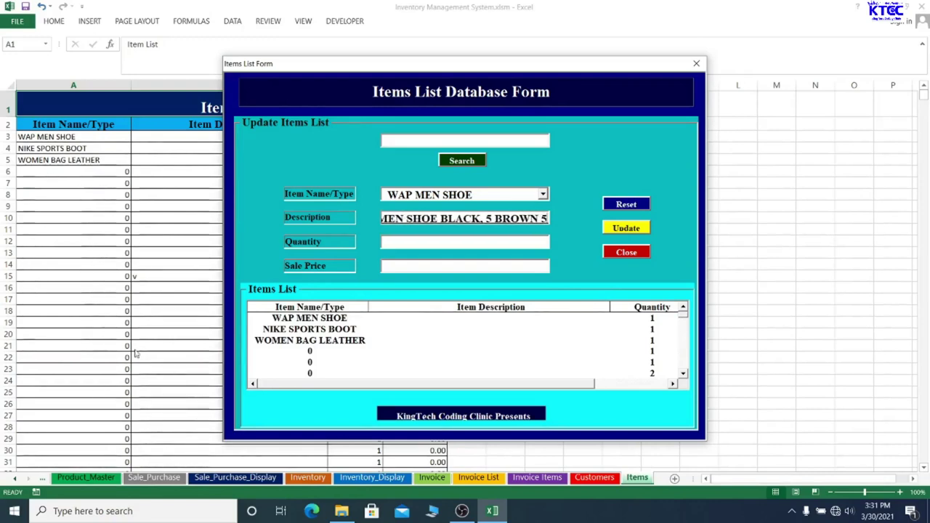
Set the quantity to 10 and update the item record
{"action": "left_click", "coordinate": [407, 241]}
{"action": "type", "text": "10"}
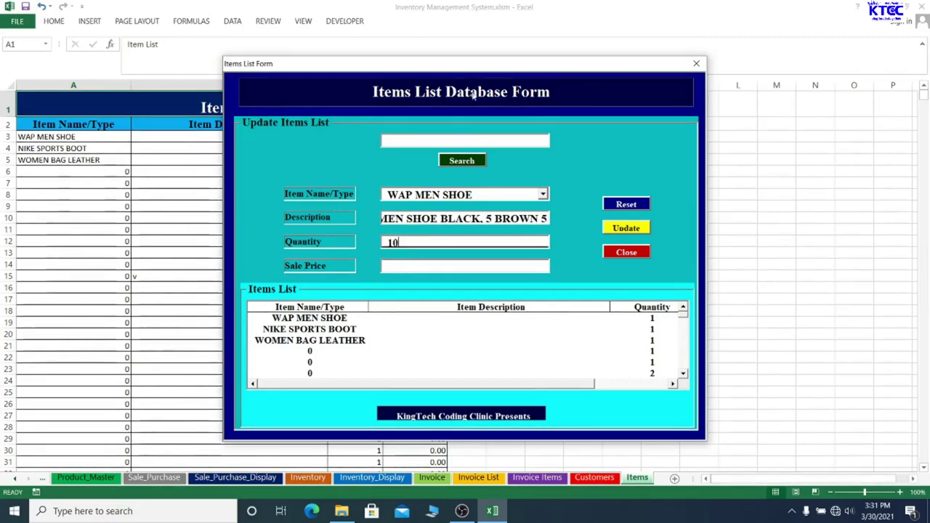
{"action": "left_click_drag", "start_coordinate": [474, 69], "coordinate": [444, 107]}
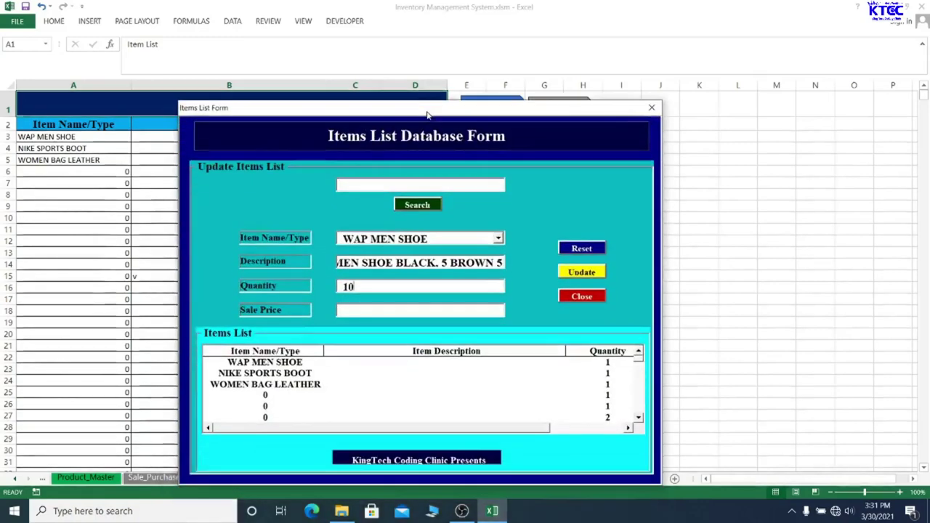
{"action": "left_click", "coordinate": [582, 273]}
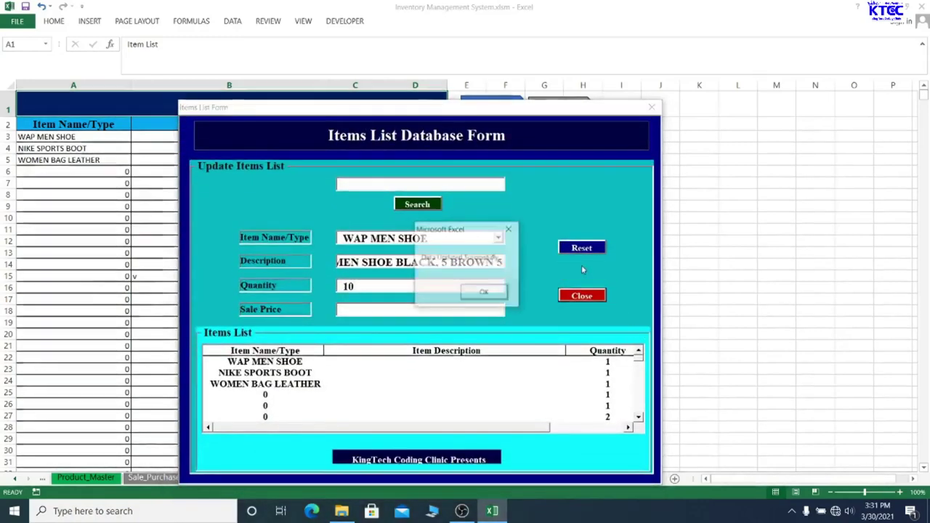
{"action": "left_click", "coordinate": [484, 293]}
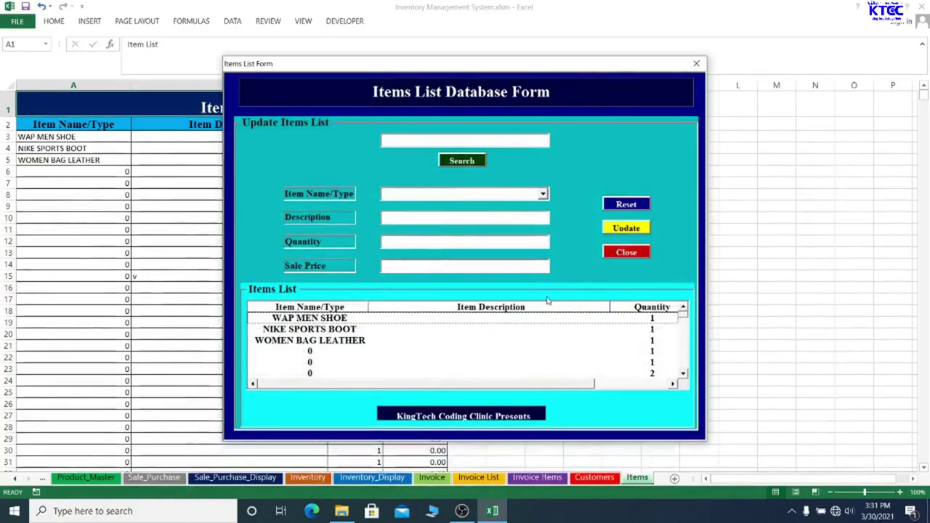
Reopen the items form and search up WAP MEN SHOE's stored record
{"action": "left_click", "coordinate": [697, 63]}
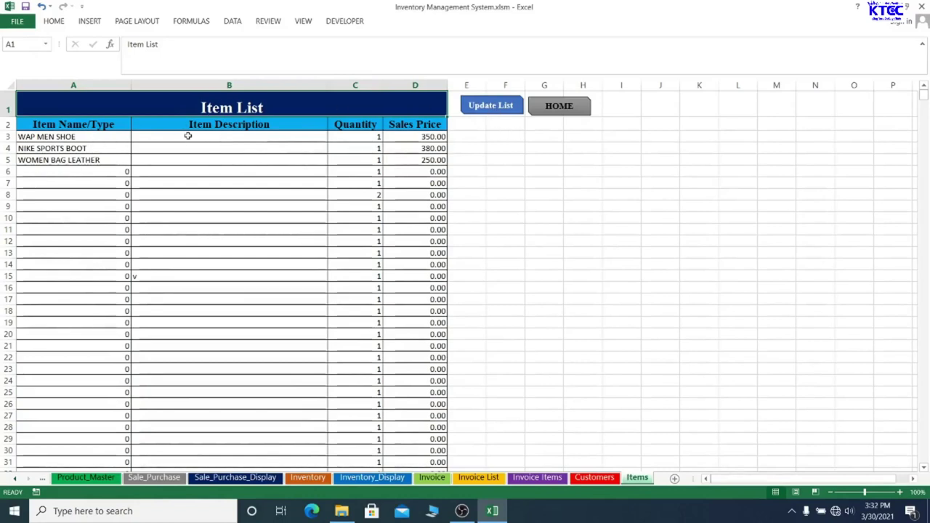
{"action": "left_click", "coordinate": [490, 107]}
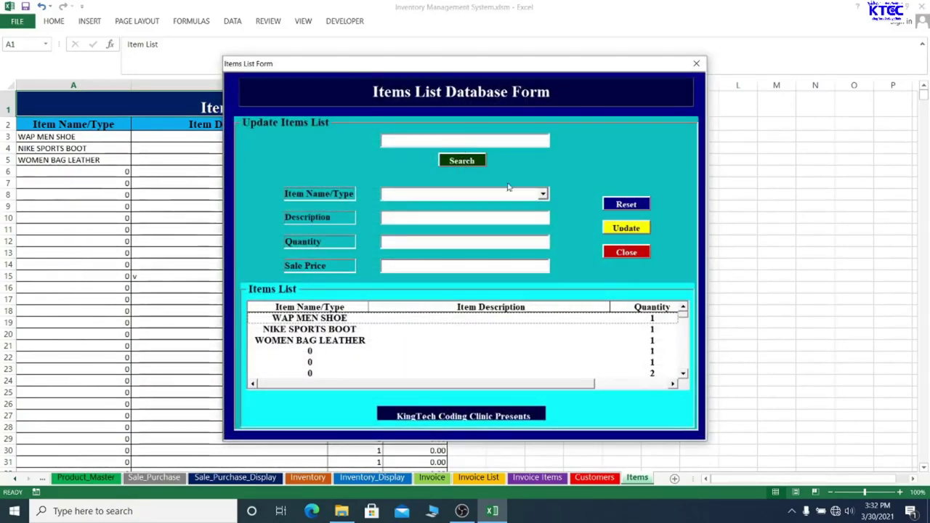
{"action": "left_click", "coordinate": [467, 142]}
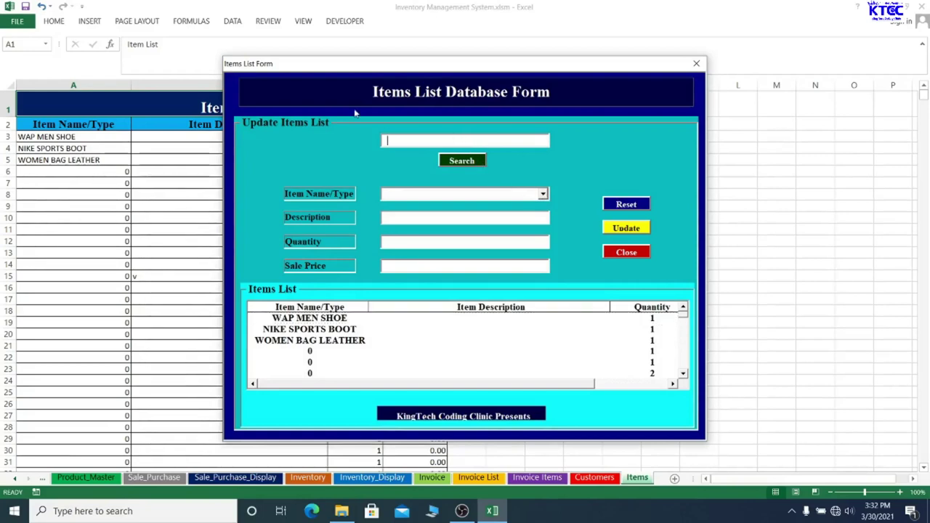
{"action": "type", "text": "WA"}
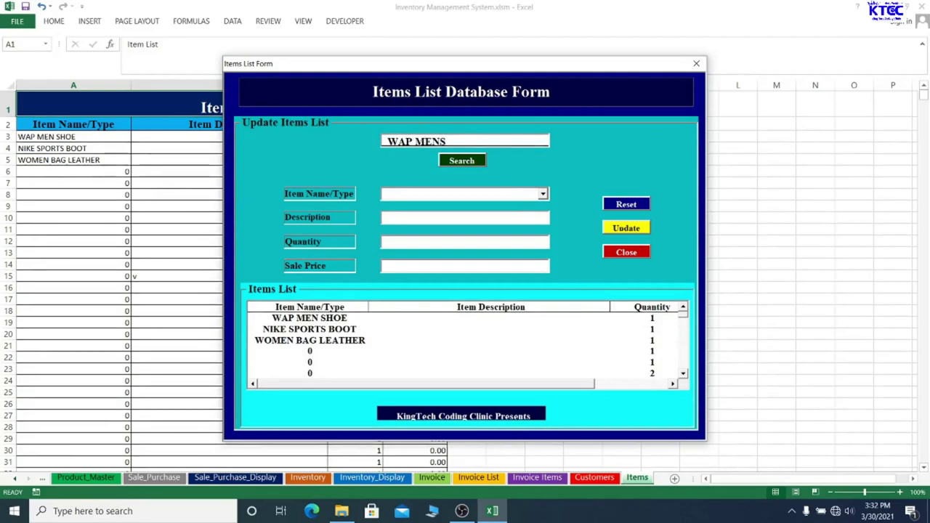
{"action": "type", "text": "P MEN S"}
{"action": "key", "text": "BackSpace"}
{"action": "type", "text": "SHOE"}
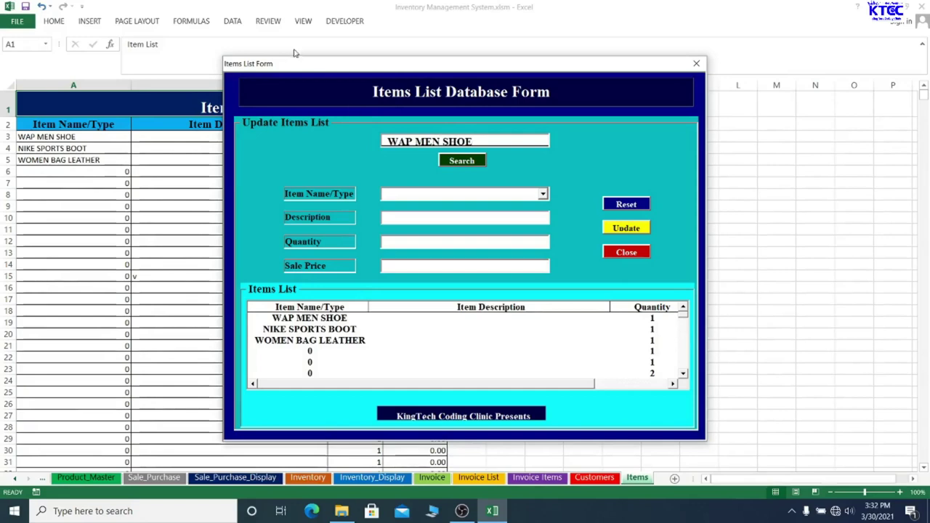
{"action": "left_click", "coordinate": [469, 162]}
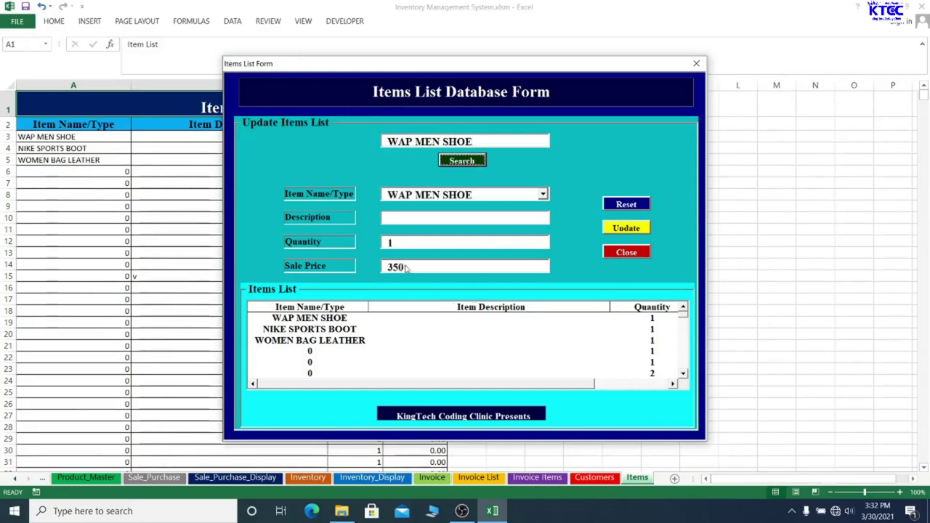
Set quantity 10 and description 'WAP MEN SHOE BLACK 5, BROWN 5'
{"action": "left_click", "coordinate": [397, 244]}
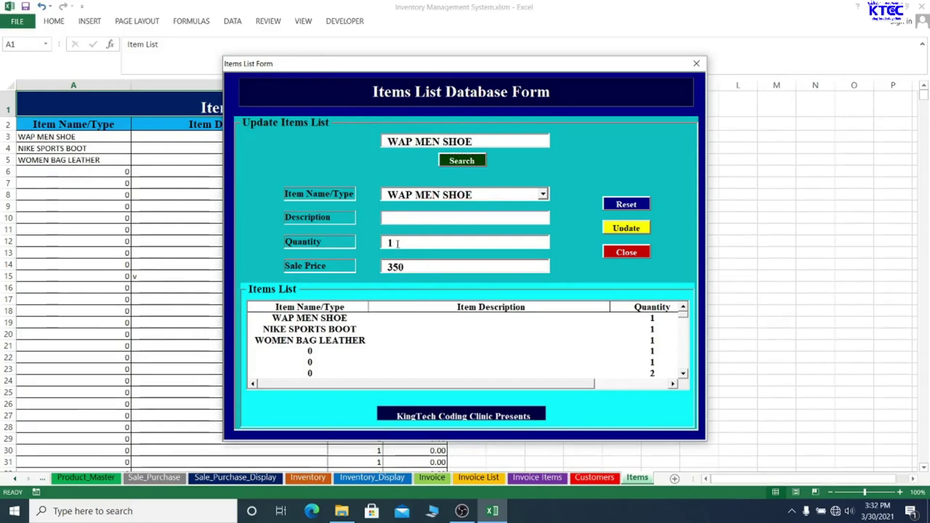
{"action": "type", "text": "0"}
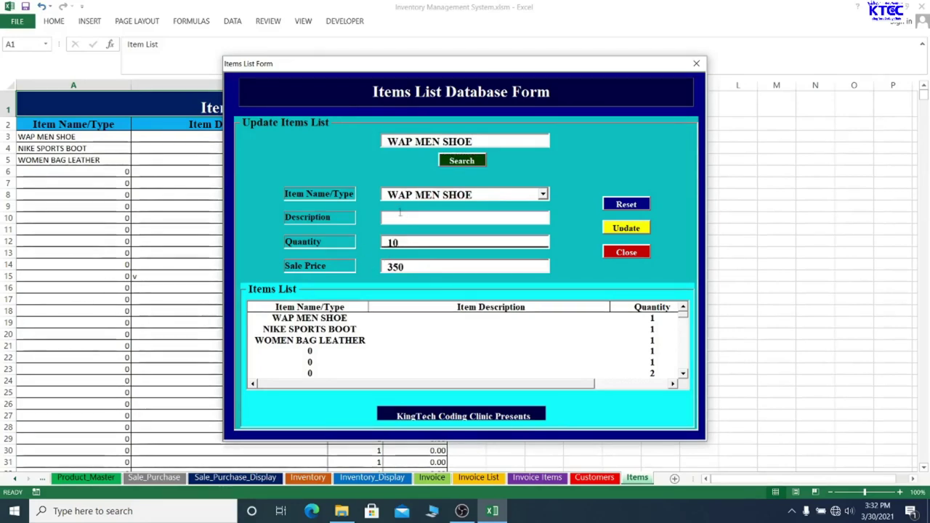
{"action": "left_click", "coordinate": [399, 217]}
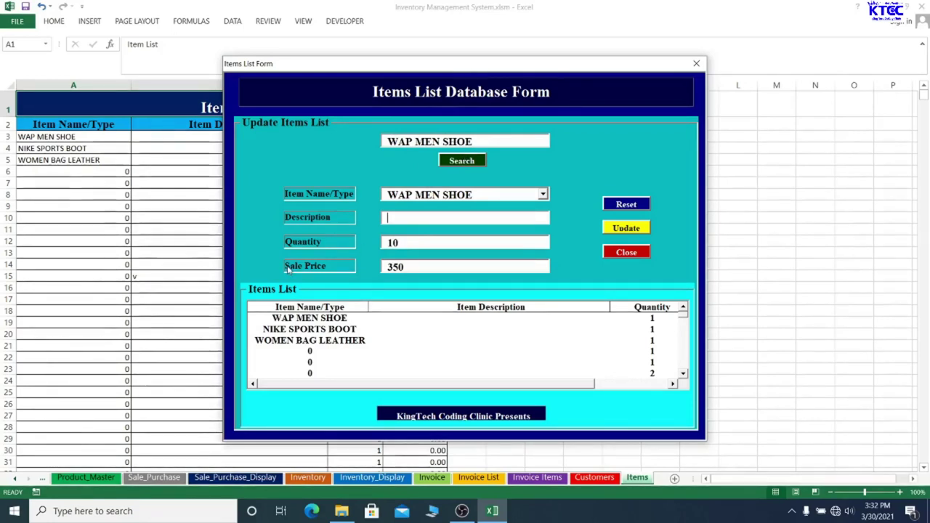
{"action": "type", "text": "WAP"}
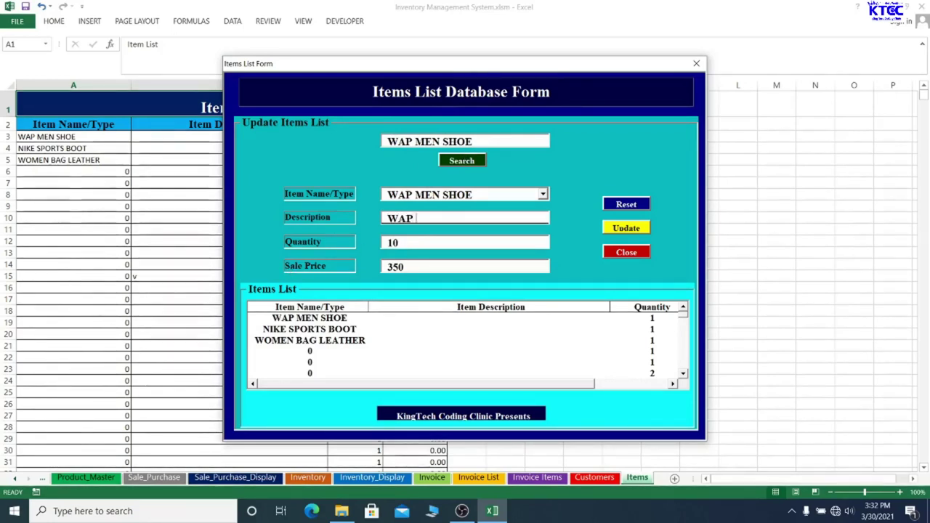
{"action": "type", "text": " MEN SHOE "}
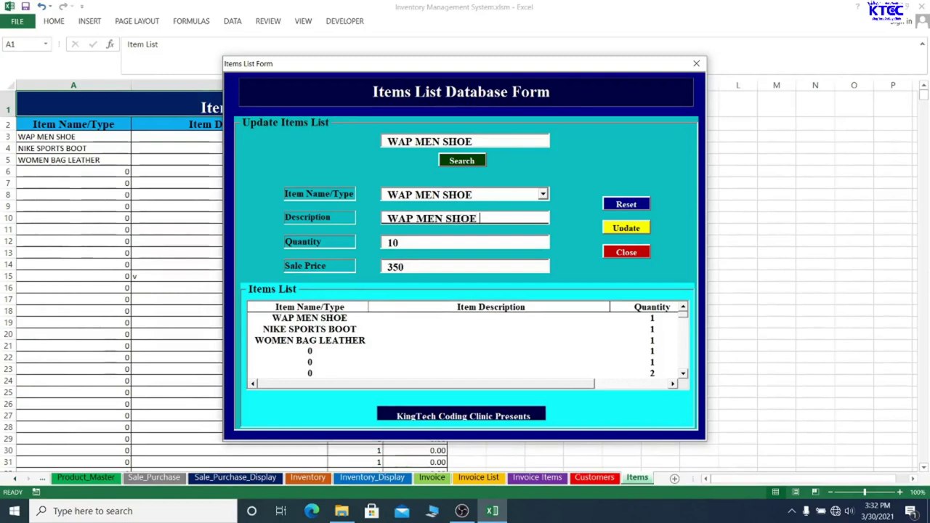
{"action": "type", "text": "BLACK"}
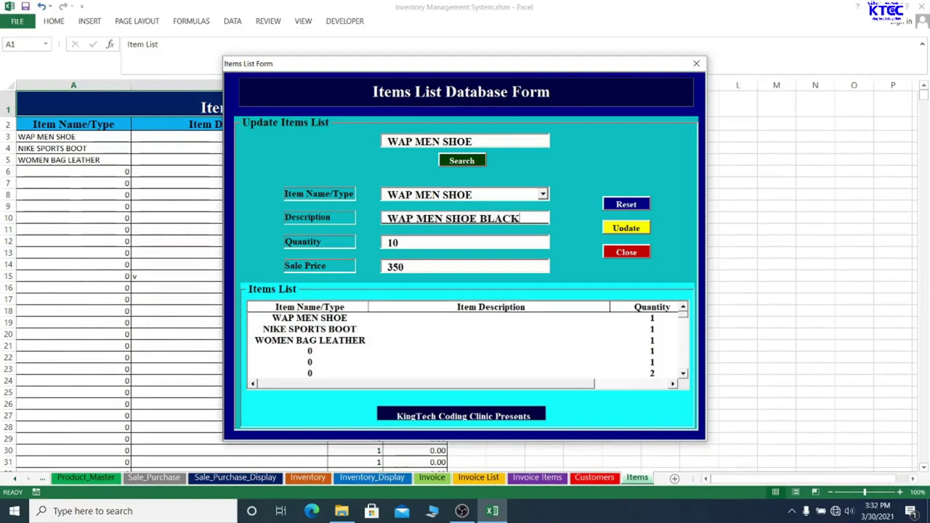
{"action": "type", "text": " 5, BRO"}
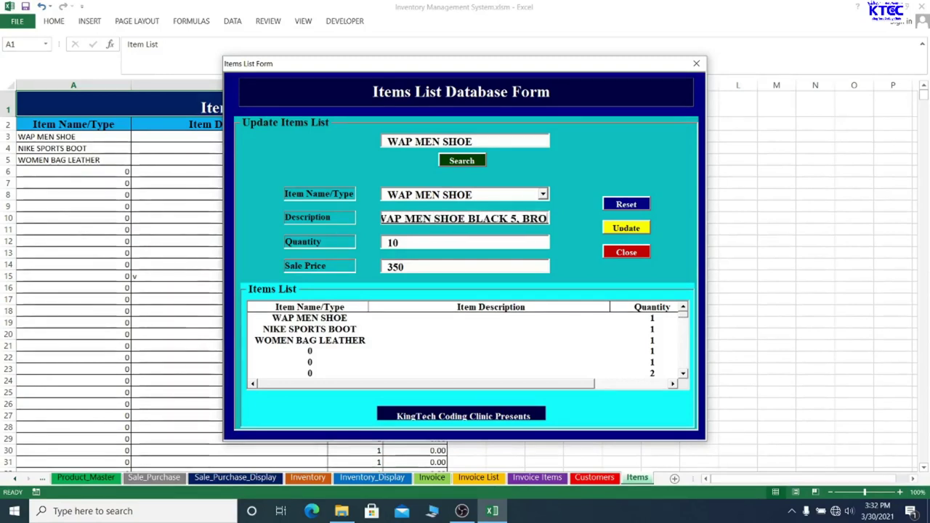
{"action": "type", "text": "WN 5"}
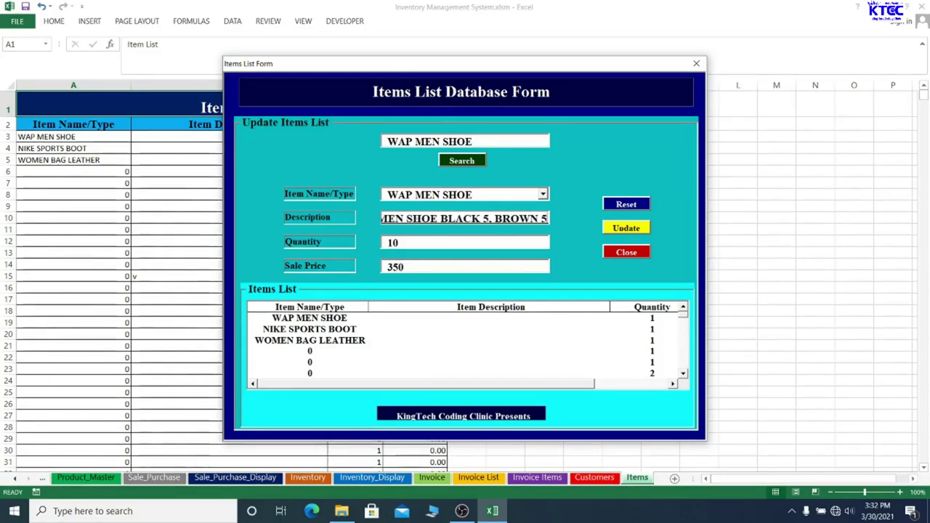
Update the WAP MEN SHOE record and check its new description on the Item List sheet
{"action": "left_click", "coordinate": [627, 228]}
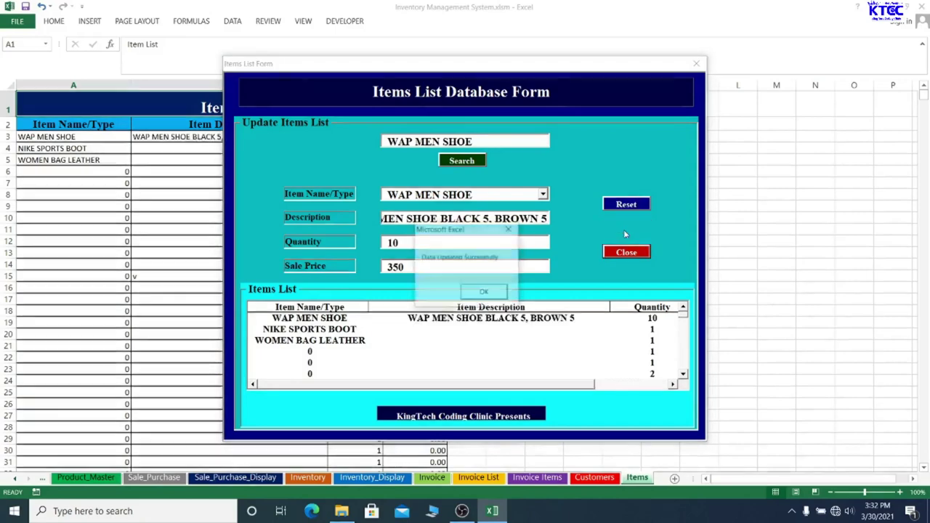
{"action": "left_click", "coordinate": [485, 291]}
{"action": "left_click_drag", "start_coordinate": [451, 64], "coordinate": [421, 349]}
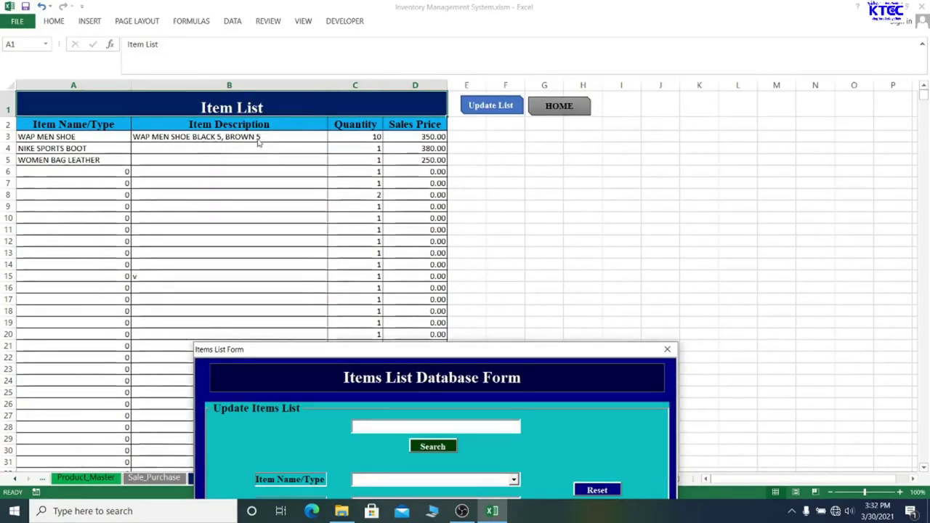
{"action": "left_click_drag", "start_coordinate": [350, 349], "coordinate": [430, 62]}
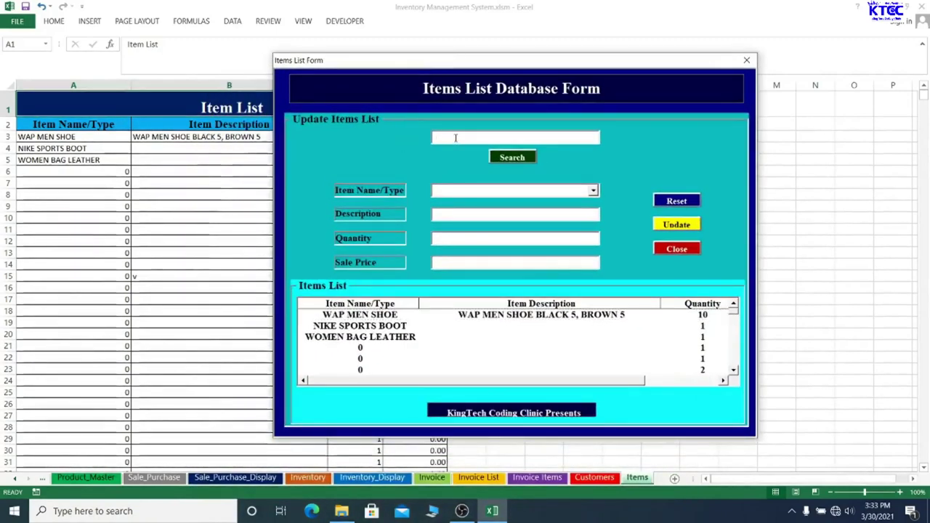
Look up WOMEN BAG LEATHER and change its quantity from 1 to 3
{"action": "type", "text": "WOME"}
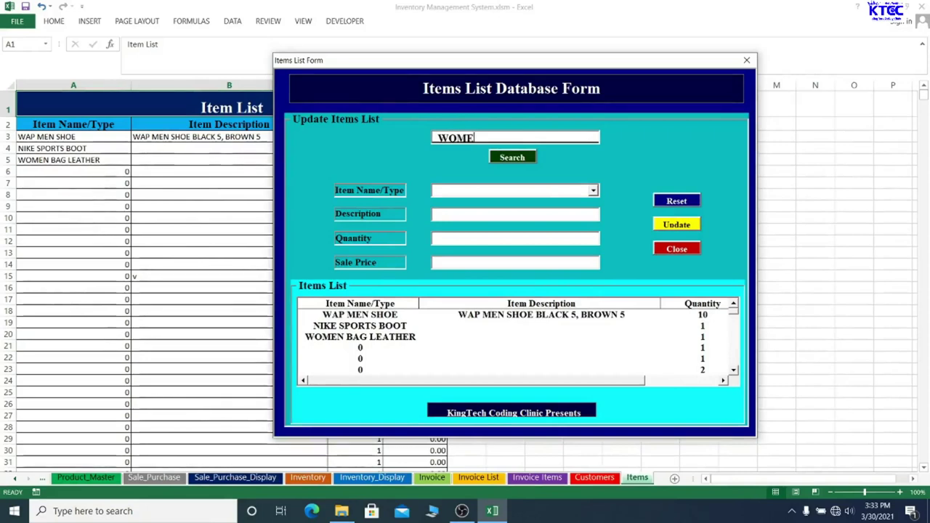
{"action": "type", "text": "N BAG LEAT"}
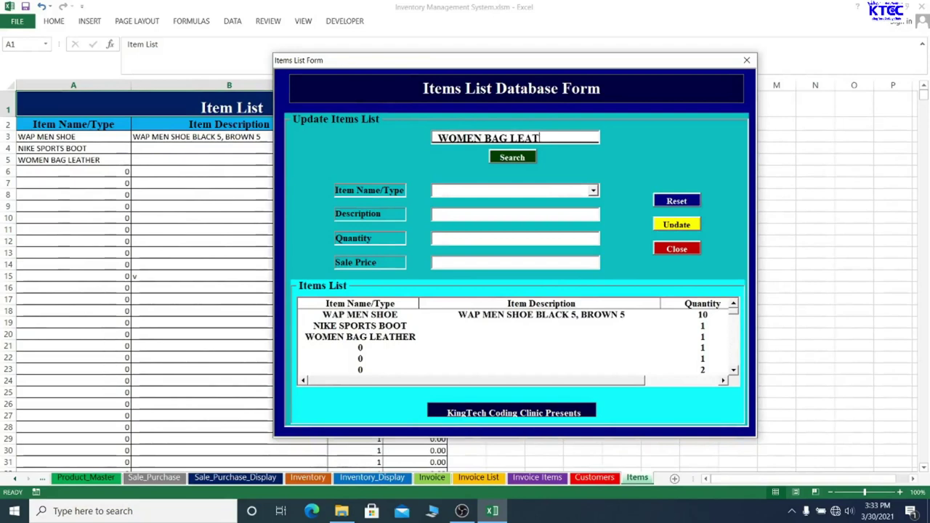
{"action": "type", "text": "HER"}
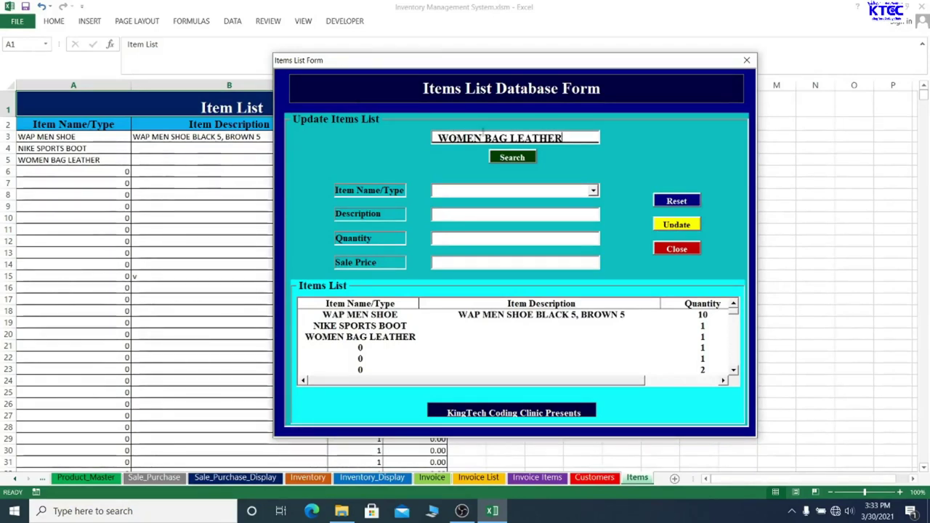
{"action": "left_click", "coordinate": [533, 156]}
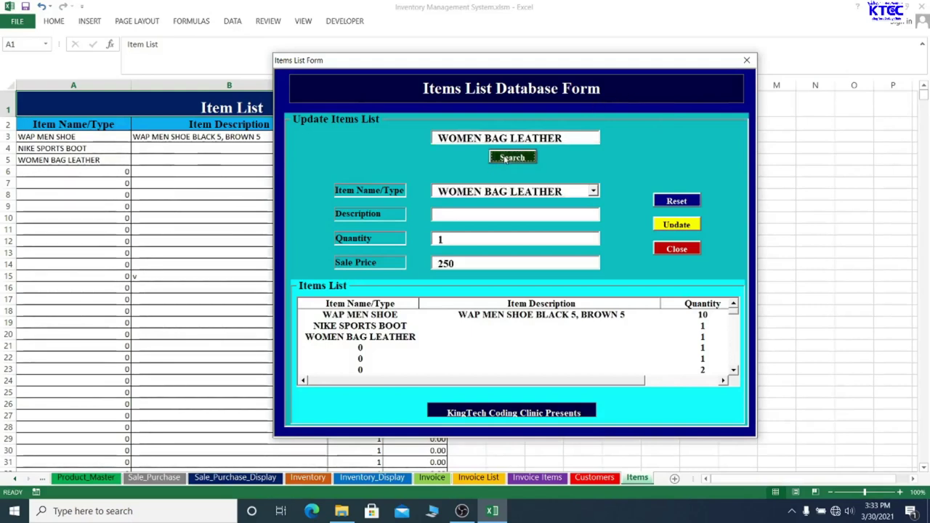
{"action": "left_click", "coordinate": [483, 233]}
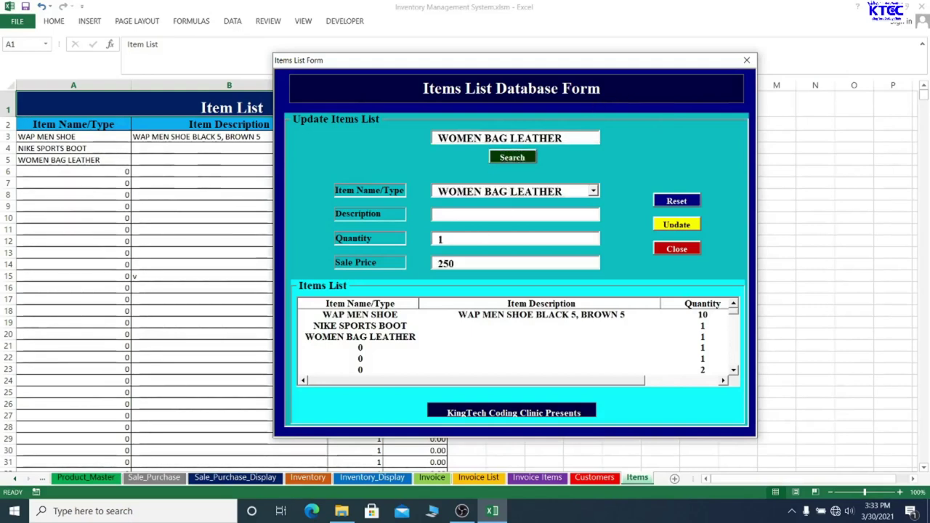
{"action": "key", "text": "BackSpace"}
{"action": "type", "text": "3"}
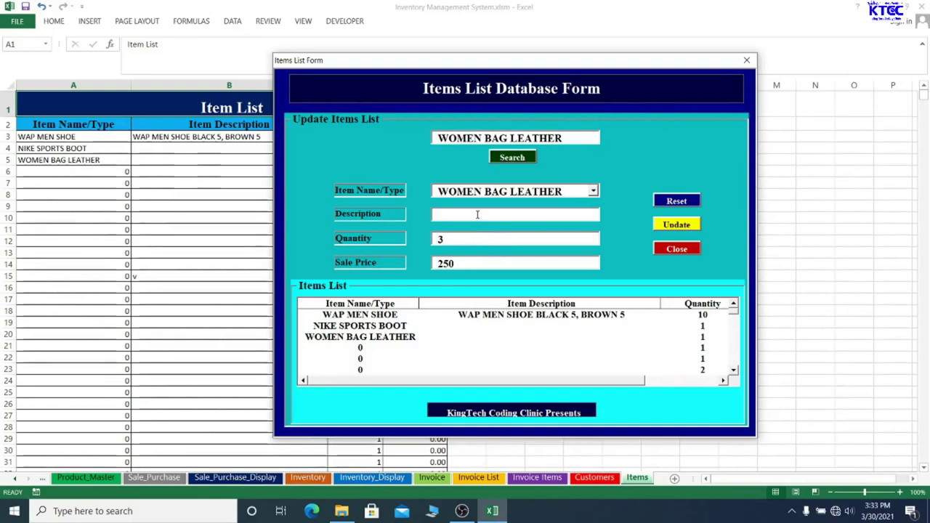
Give the bag the description 'WOMEN LEATHER BAG BROWN', update it, and return Home
{"action": "left_click", "coordinate": [476, 214]}
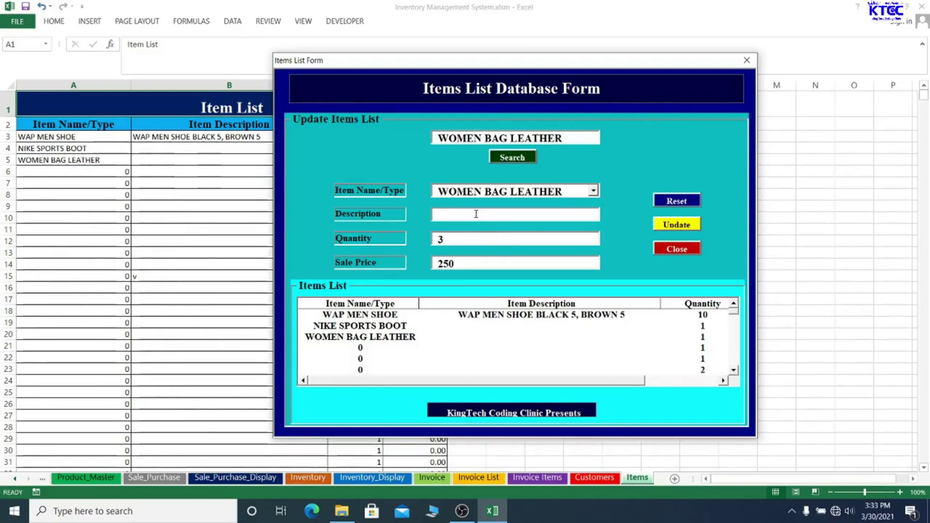
{"action": "type", "text": "WOMEN "}
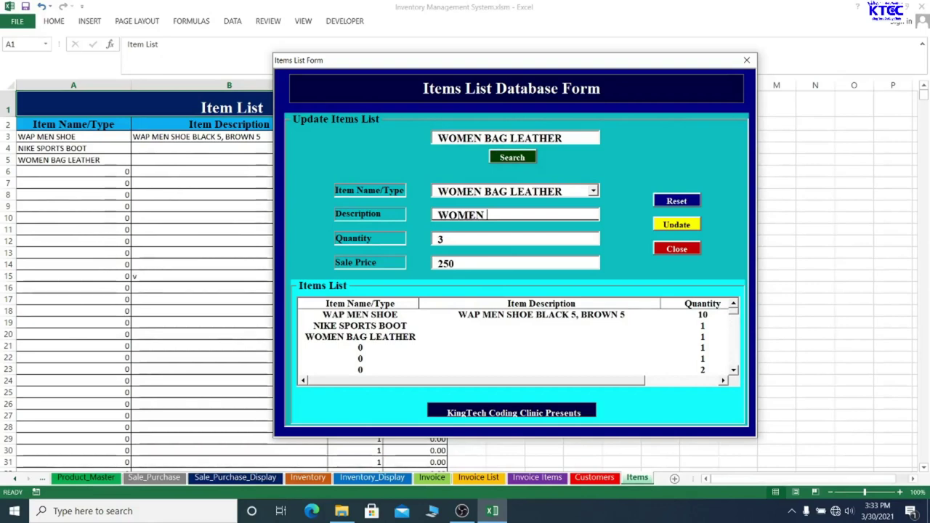
{"action": "type", "text": "LEATHER BAH"}
{"action": "key", "text": "BackSpace"}
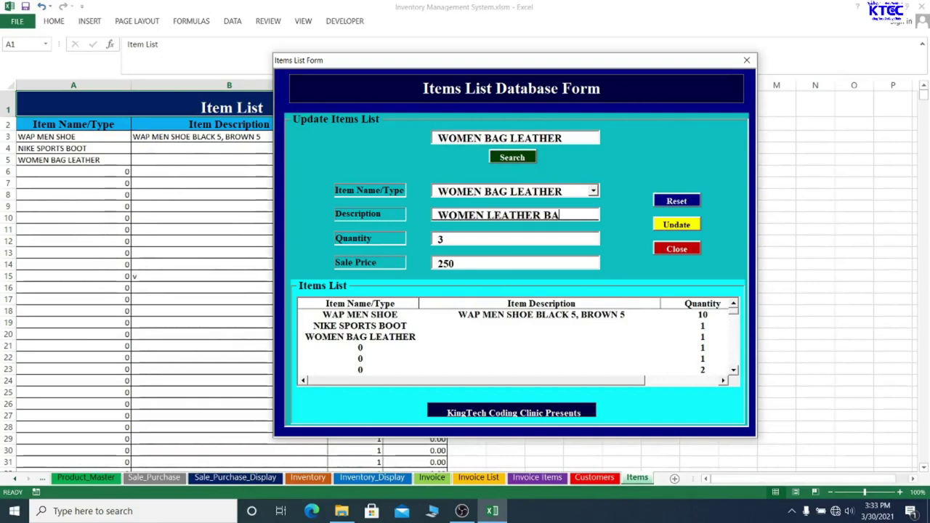
{"action": "type", "text": "G BR"}
{"action": "type", "text": "W"}
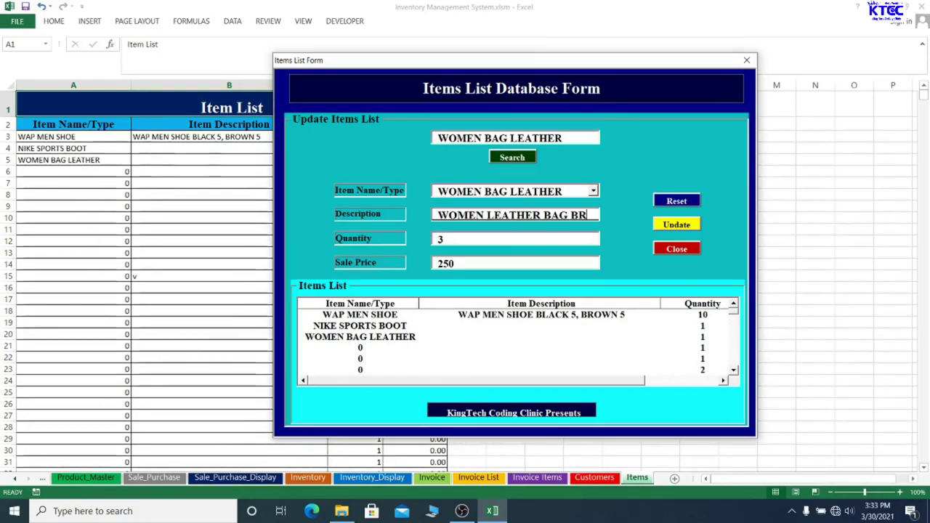
{"action": "key", "text": "BackSpace"}
{"action": "type", "text": "OWN"}
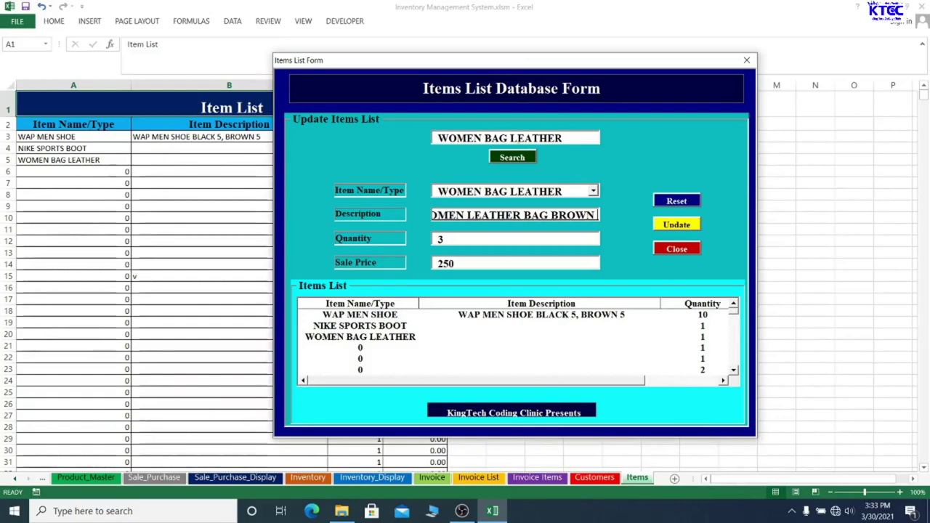
{"action": "left_click_drag", "start_coordinate": [518, 67], "coordinate": [491, 43]}
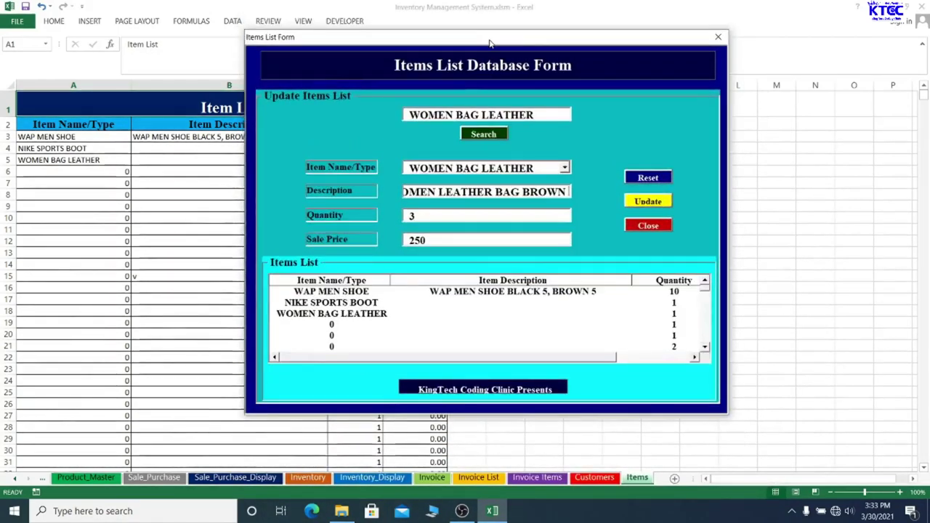
{"action": "left_click", "coordinate": [648, 201]}
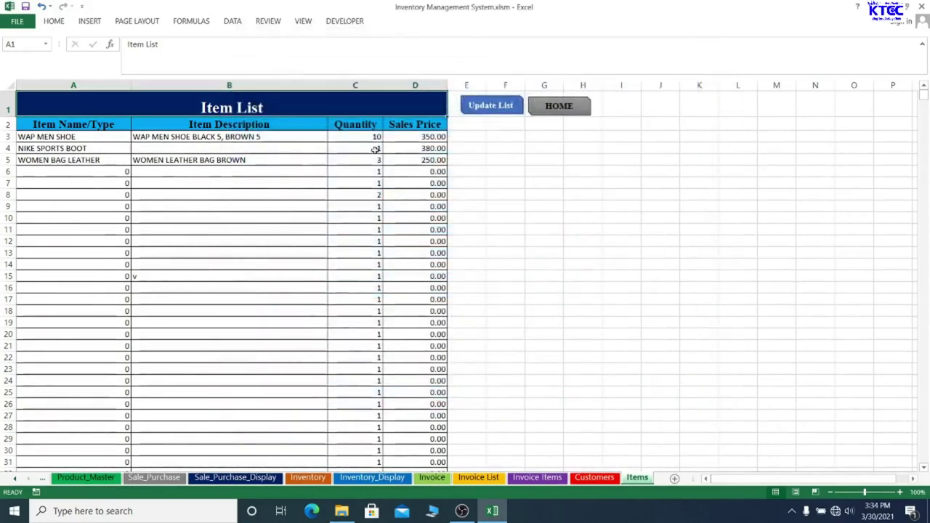
{"action": "left_click", "coordinate": [554, 111]}
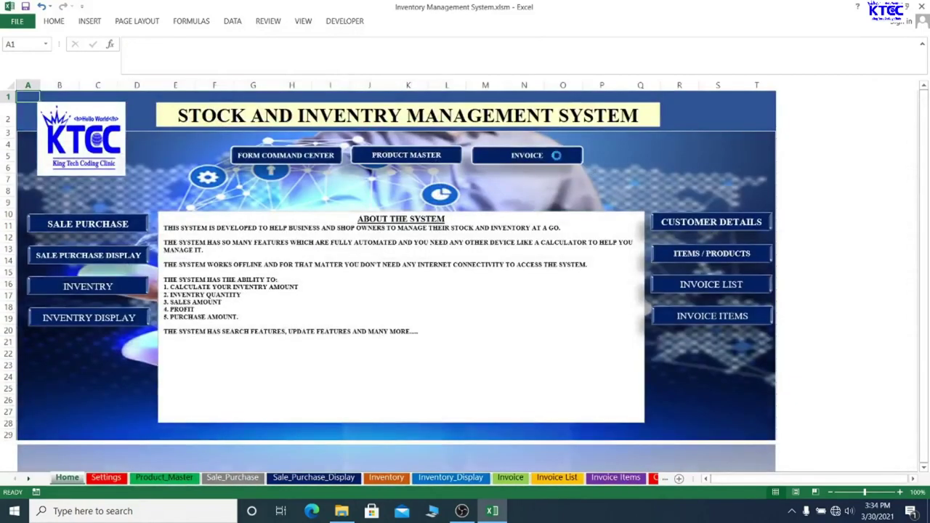
On the Invoice, add WAP MEN SHOE (3500) in D8 and WOMEN BAG LEATHER (750) in D9
{"action": "left_click", "coordinate": [555, 156]}
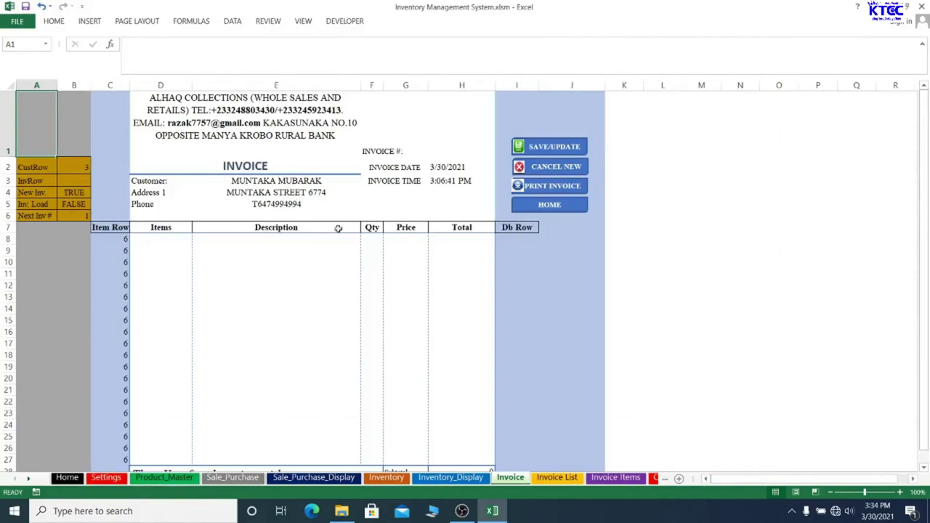
{"action": "left_click", "coordinate": [167, 240]}
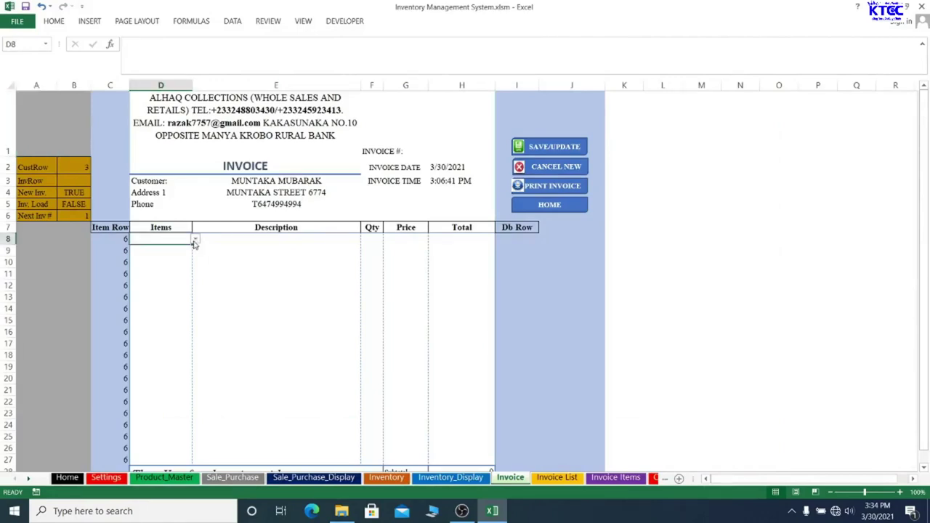
{"action": "left_click", "coordinate": [195, 240]}
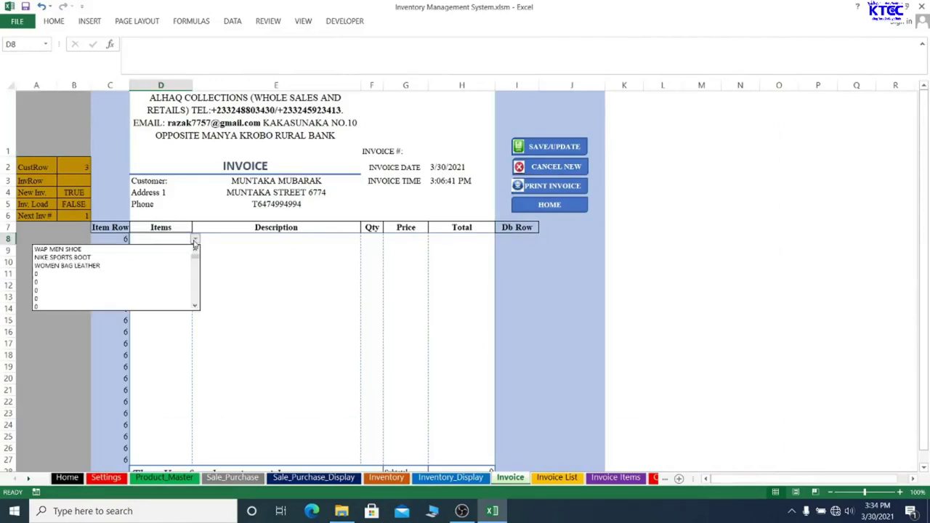
{"action": "left_click", "coordinate": [109, 250]}
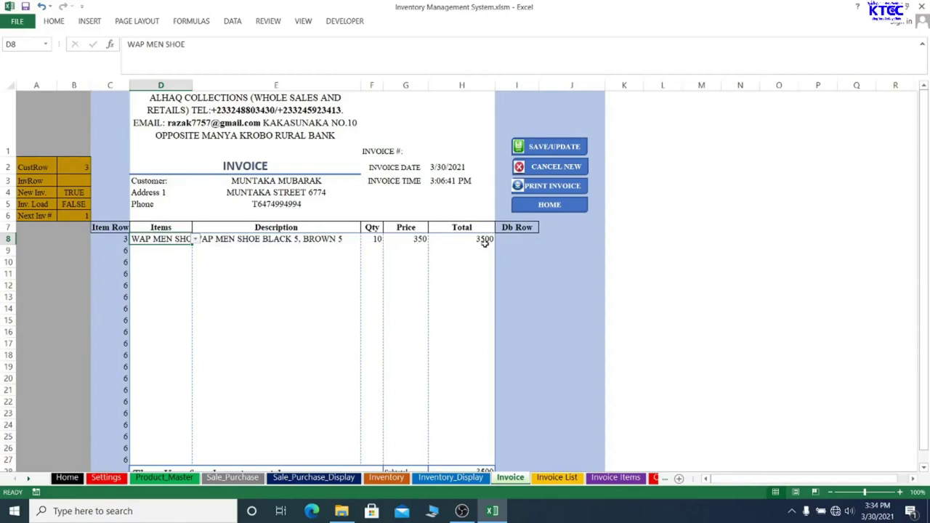
{"action": "left_click", "coordinate": [188, 249]}
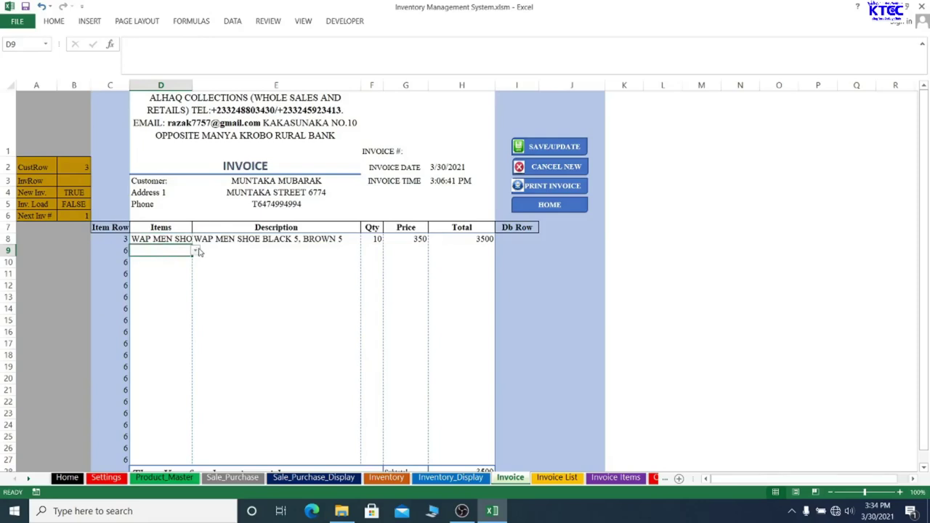
{"action": "left_click", "coordinate": [197, 251]}
{"action": "left_click", "coordinate": [59, 278]}
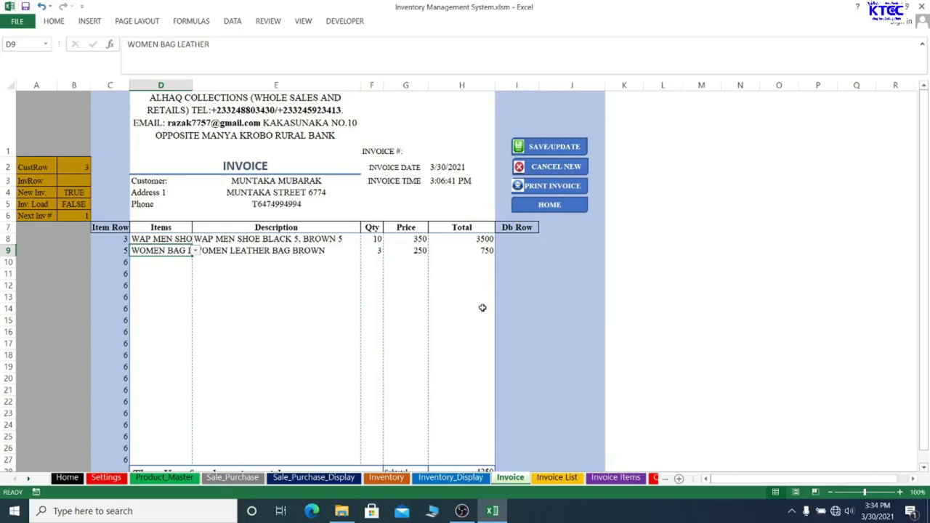
{"action": "scroll", "coordinate": [482, 307], "scroll_direction": "down", "scroll_amount": 1}
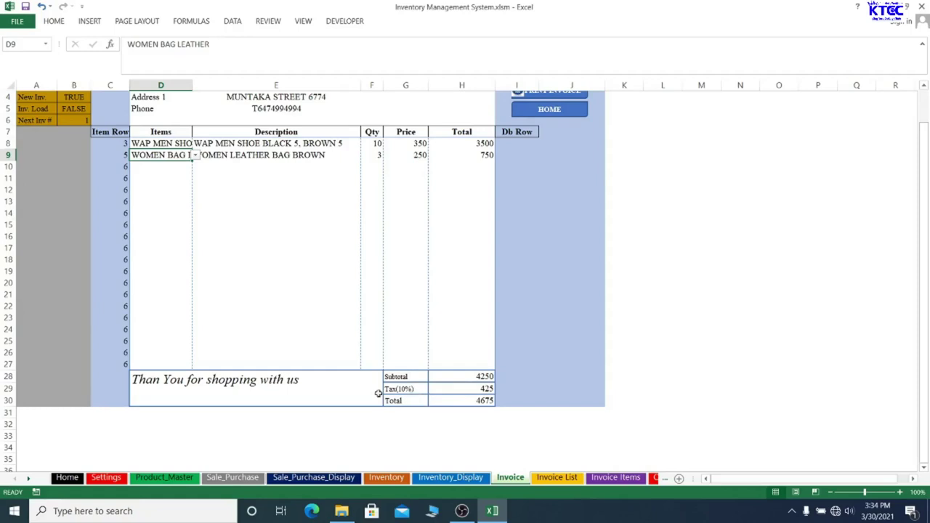
{"action": "scroll", "coordinate": [442, 284], "scroll_direction": "up", "scroll_amount": 1}
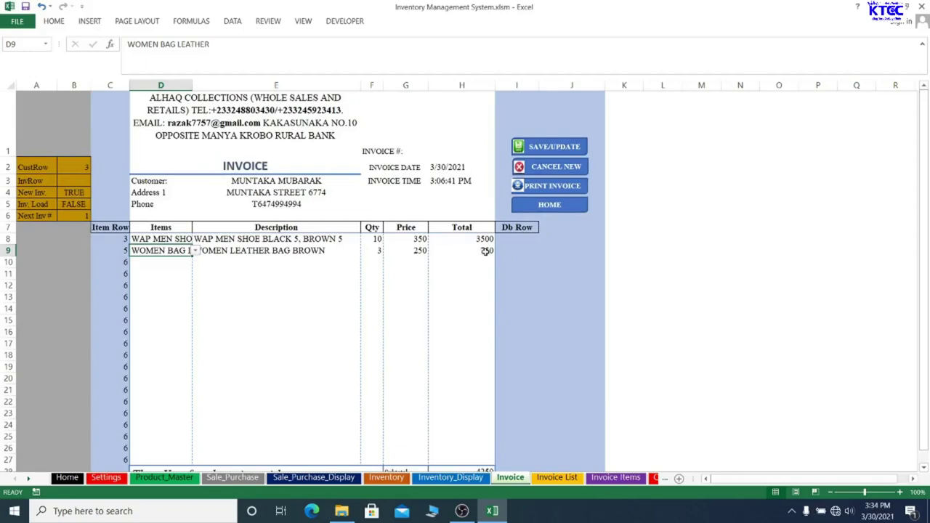
Save the invoice, dismiss the invoice number warning, and print it
{"action": "left_click", "coordinate": [539, 148]}
{"action": "left_click", "coordinate": [492, 292]}
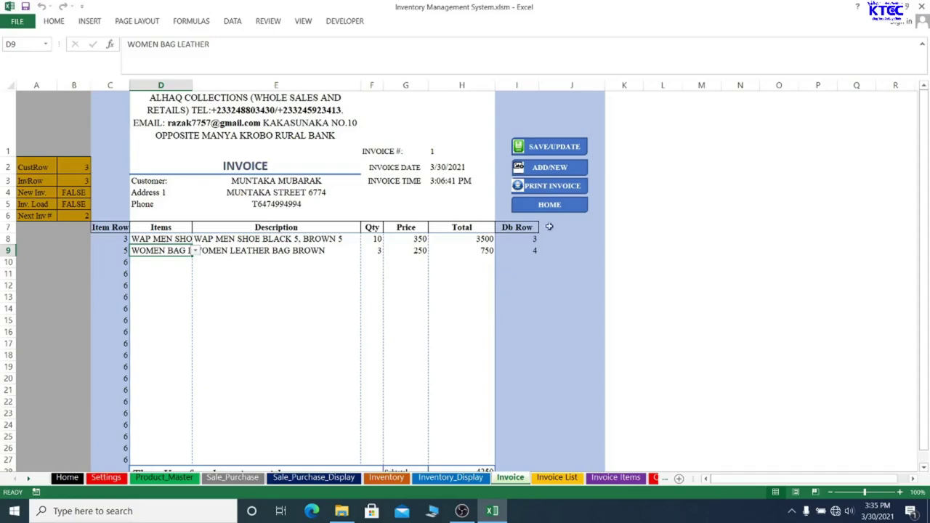
{"action": "left_click", "coordinate": [564, 186]}
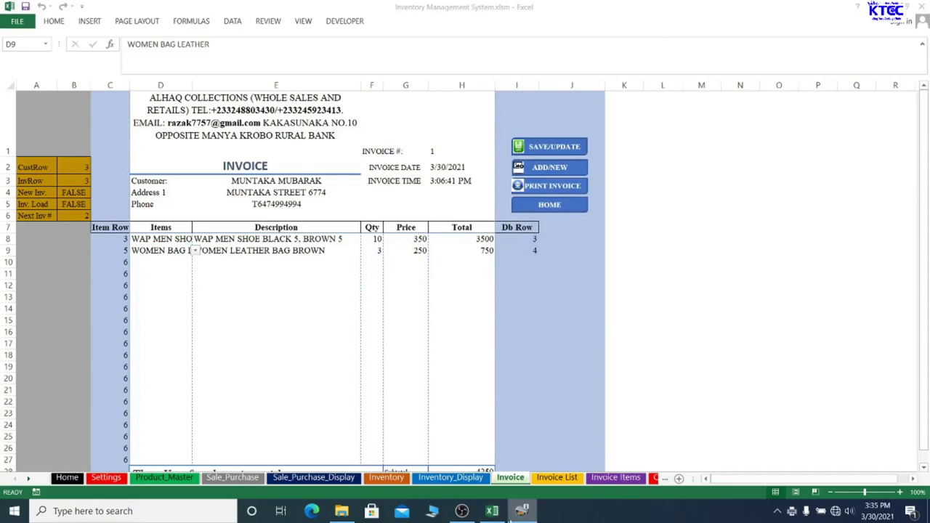
{"action": "left_click", "coordinate": [522, 511]}
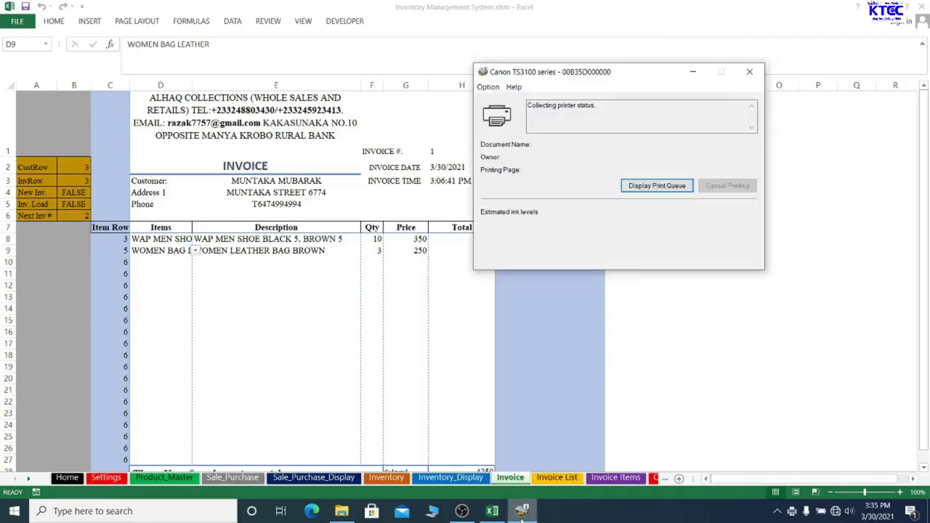
Close the Canon printer status window and return to the Home dashboard sheet
{"action": "left_click_drag", "start_coordinate": [651, 76], "coordinate": [656, 122]}
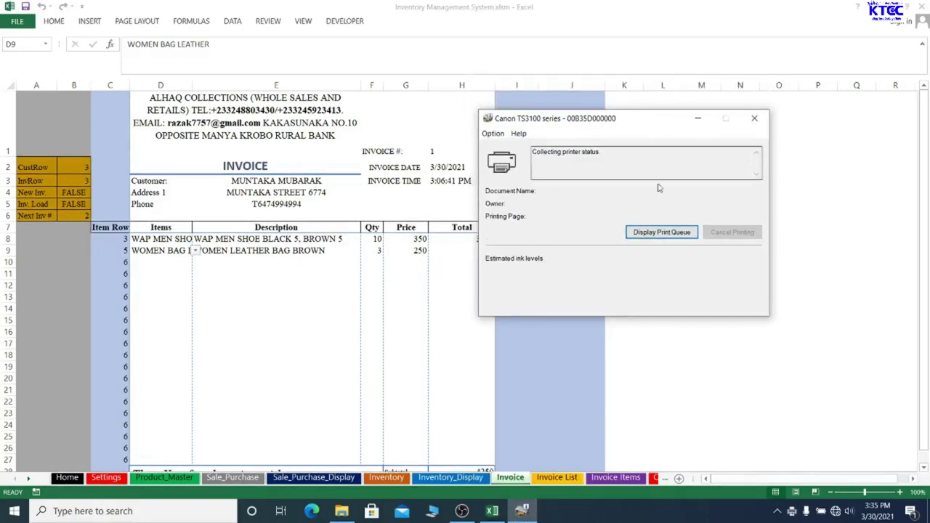
{"action": "left_click", "coordinate": [754, 118]}
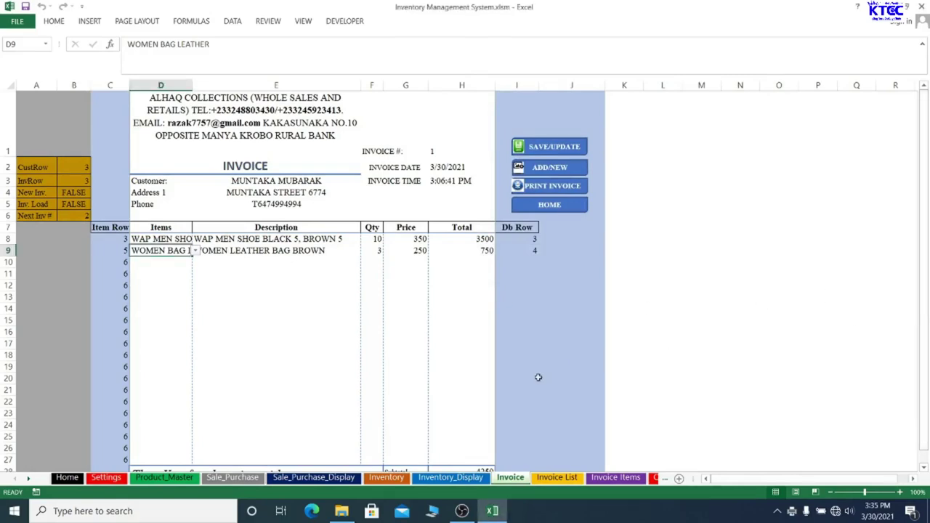
{"action": "scroll", "coordinate": [538, 376], "scroll_direction": "down", "scroll_amount": 5}
{"action": "scroll", "coordinate": [535, 372], "scroll_direction": "up", "scroll_amount": 5}
{"action": "left_click", "coordinate": [542, 207]}
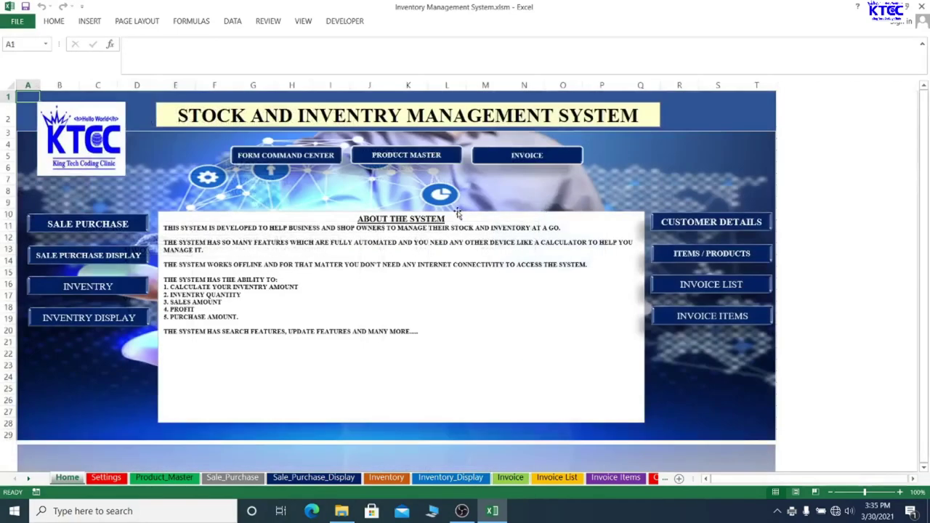
{"action": "left_click", "coordinate": [532, 163]}
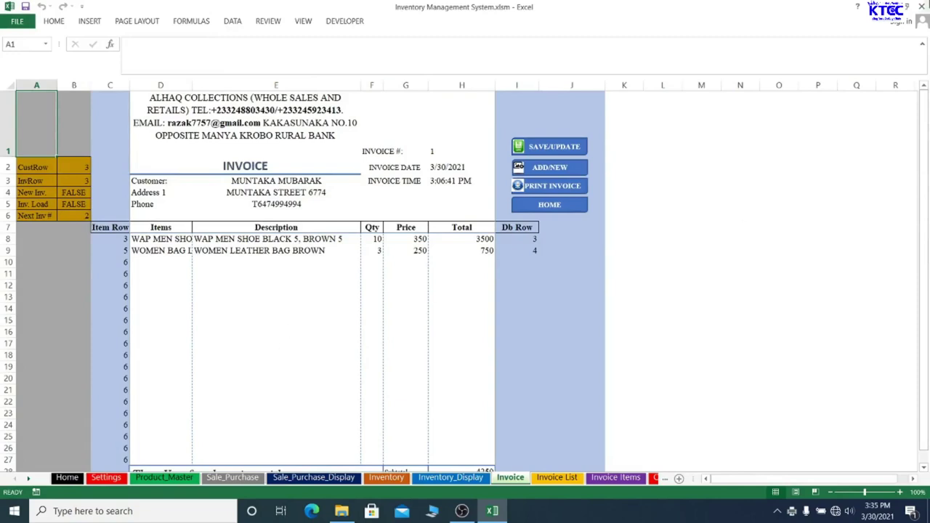
{"action": "left_click", "coordinate": [435, 152]}
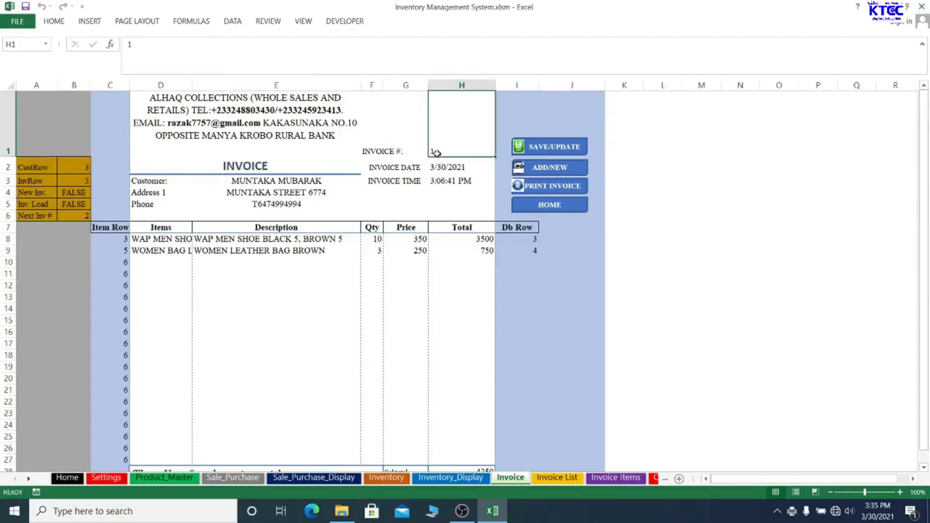
{"action": "left_click", "coordinate": [685, 223]}
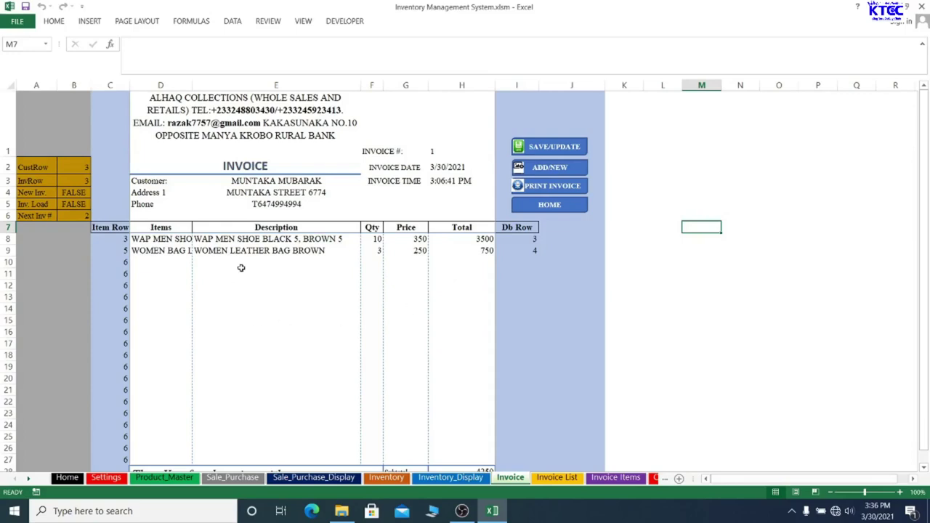
{"action": "scroll", "coordinate": [421, 314], "scroll_direction": "down", "scroll_amount": 2}
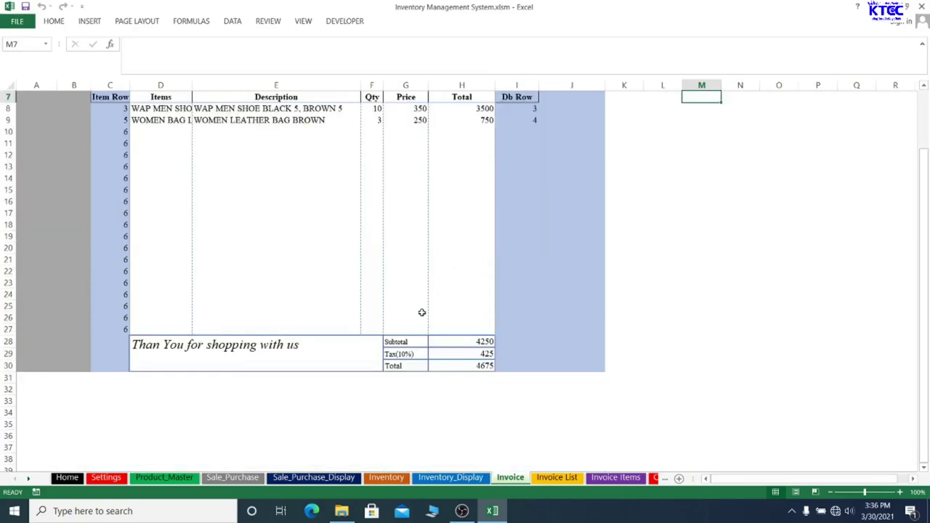
{"action": "scroll", "coordinate": [436, 308], "scroll_direction": "up", "scroll_amount": 2}
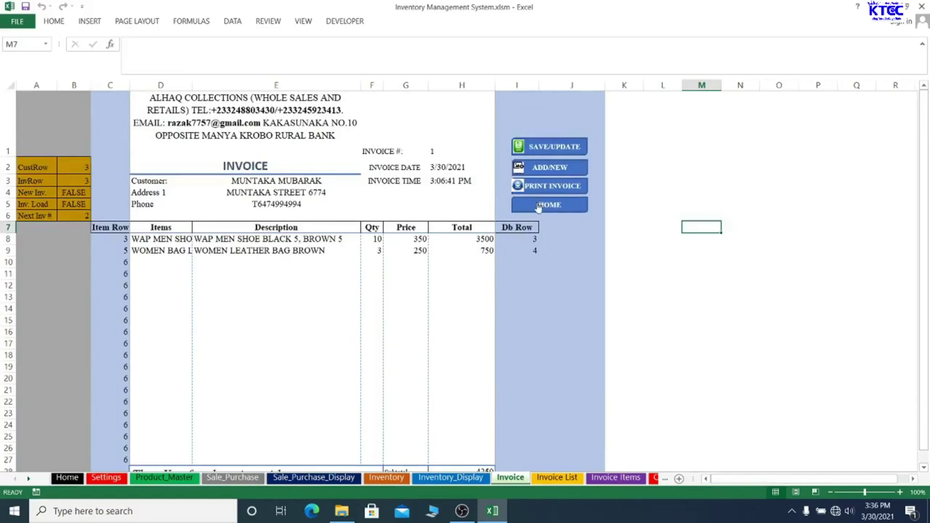
{"action": "left_click", "coordinate": [538, 205]}
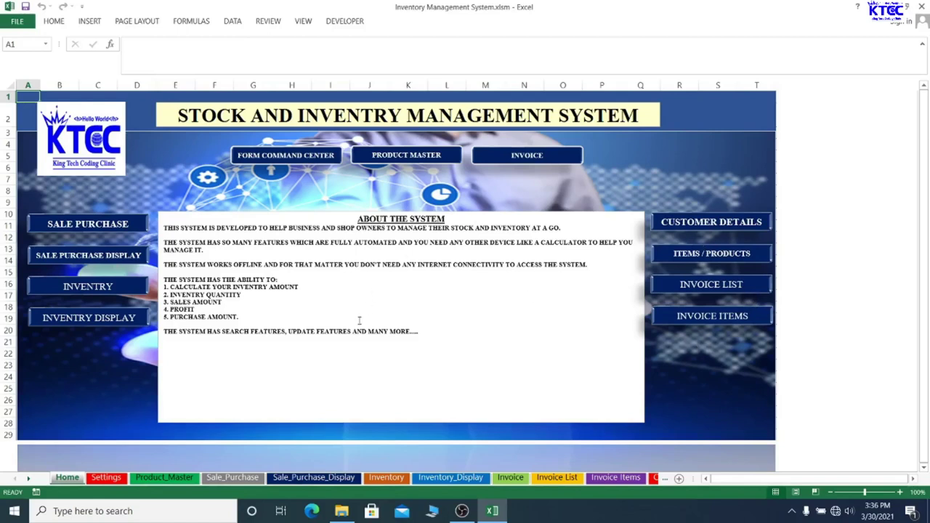
Review the Sale_Purchase, Settings and Product_Master sheets' three products, then minimise Excel to the desktop
{"action": "left_click", "coordinate": [73, 226]}
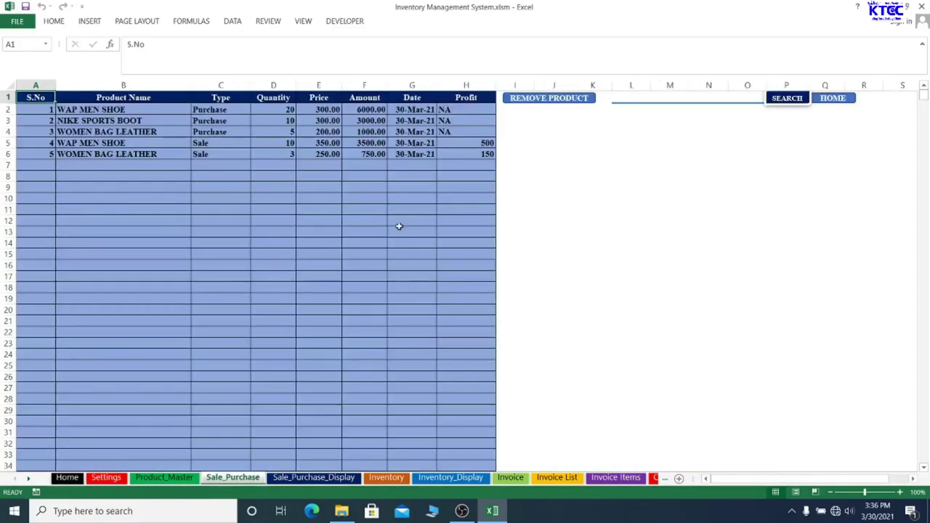
{"action": "left_click", "coordinate": [107, 479]}
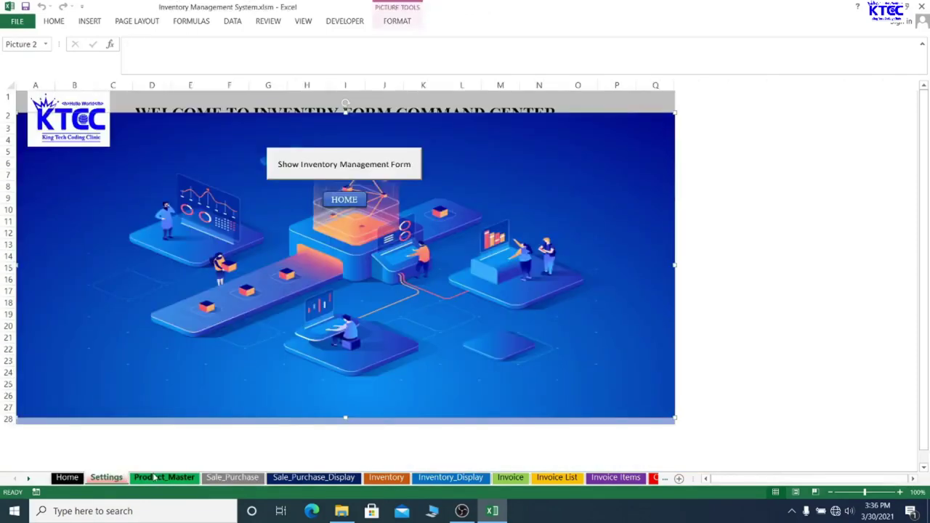
{"action": "left_click", "coordinate": [154, 478]}
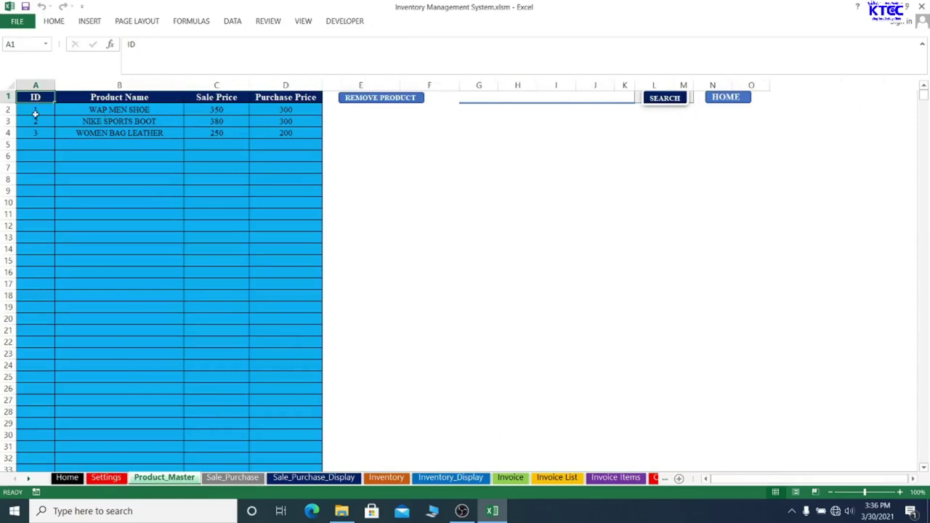
{"action": "left_click_drag", "start_coordinate": [35, 114], "coordinate": [294, 133]}
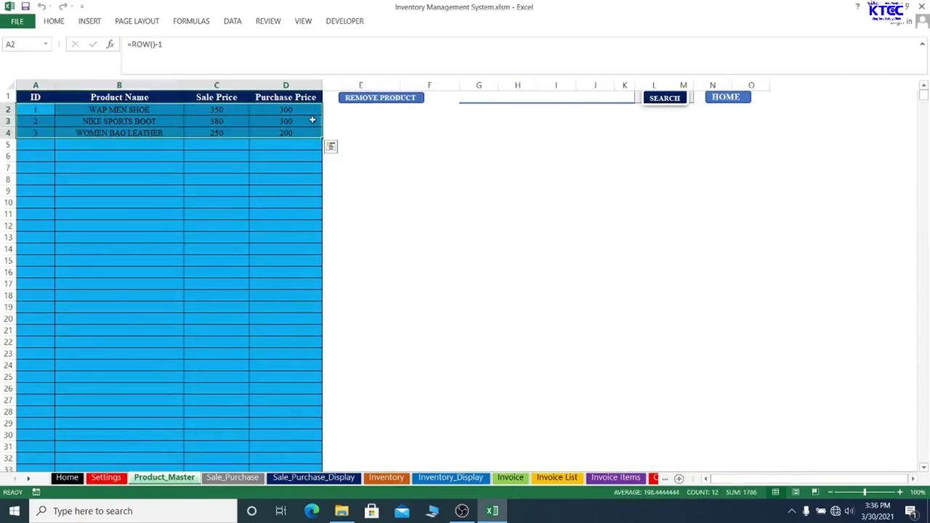
{"action": "left_click", "coordinate": [370, 143]}
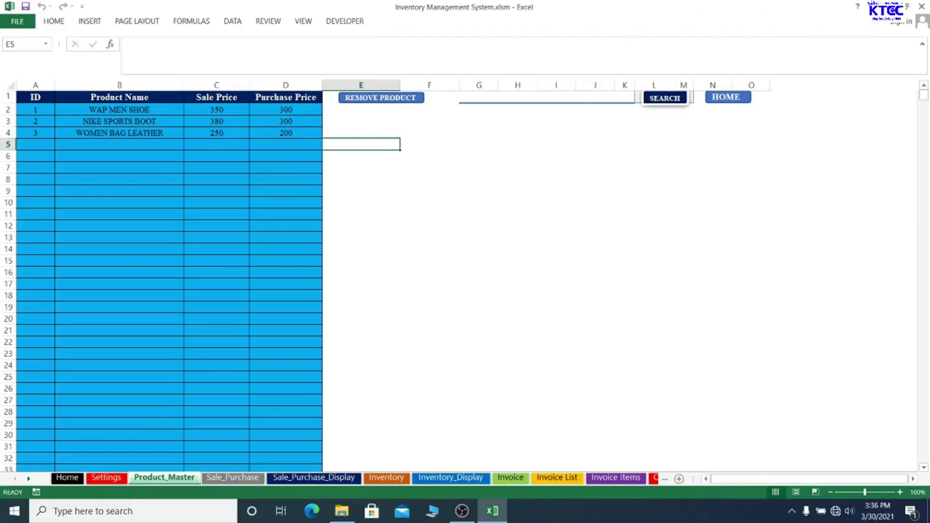
{"action": "left_click", "coordinate": [888, 6]}
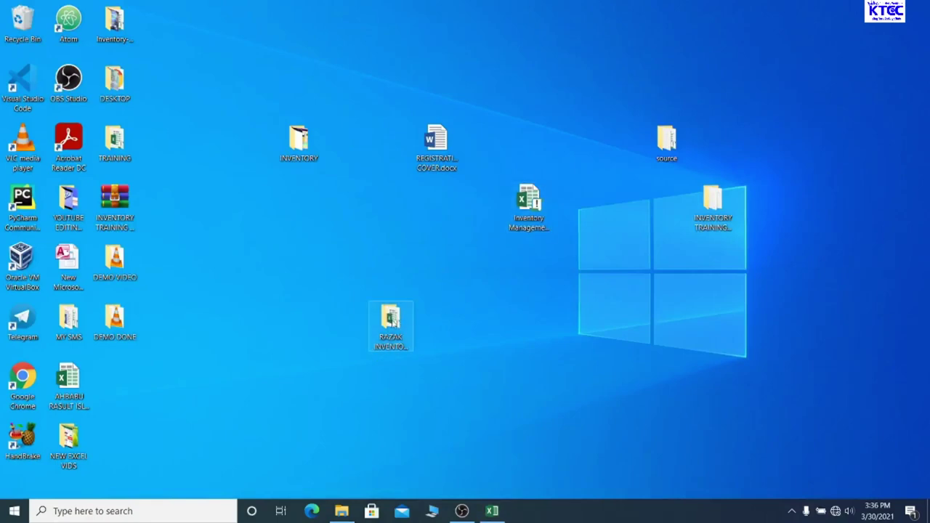
Copy the inventory system folder and create a new desktop folder named FJA
{"action": "right_click", "coordinate": [389, 318]}
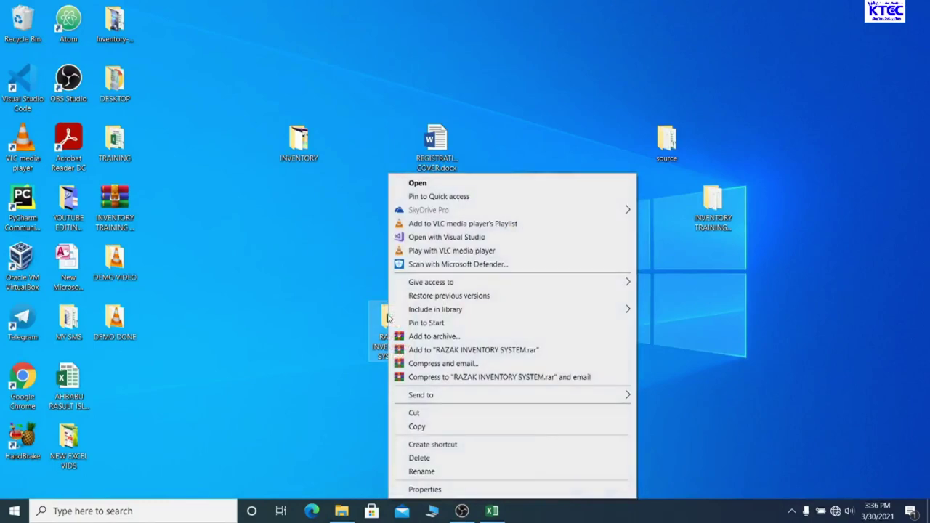
{"action": "left_click", "coordinate": [415, 427]}
{"action": "right_click", "coordinate": [522, 45]}
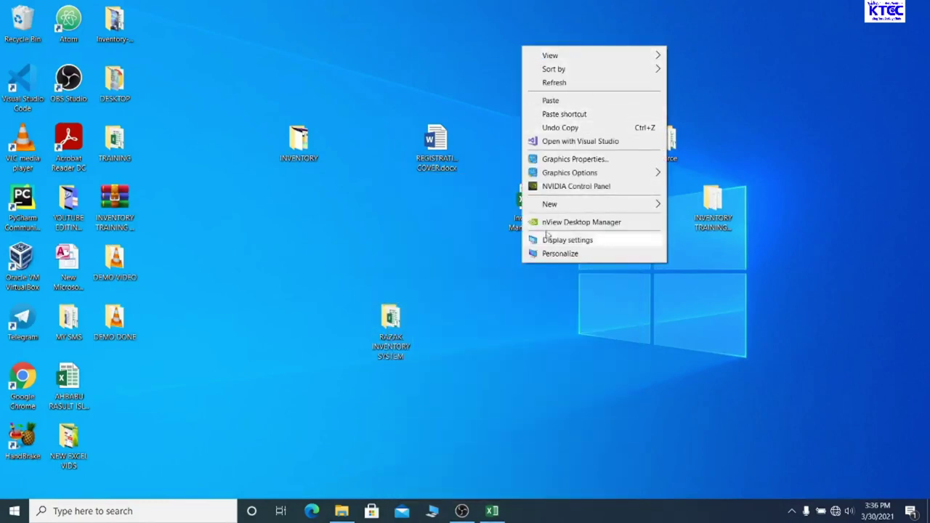
{"action": "mouse_move", "coordinate": [548, 210]}
{"action": "left_click", "coordinate": [679, 206]}
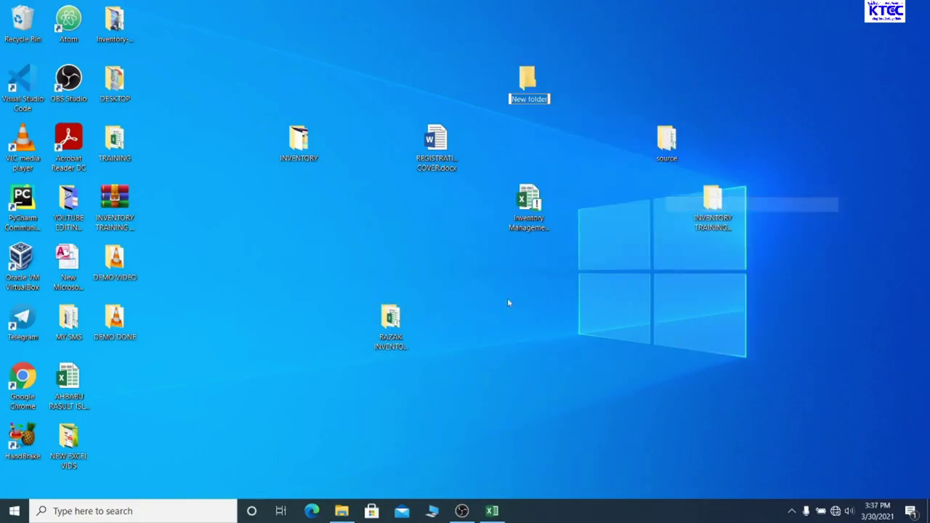
{"action": "type", "text": "EJA"}
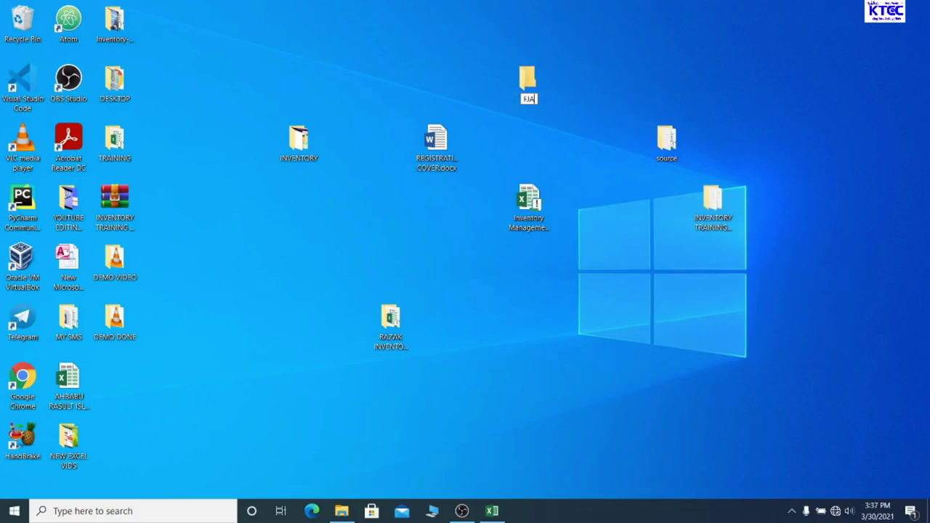
{"action": "key", "text": "Return"}
{"action": "key", "text": "Return"}
Paste the folder into FJA and check it contains Inventory Management System.xlsm
{"action": "key", "text": "ctrl+v"}
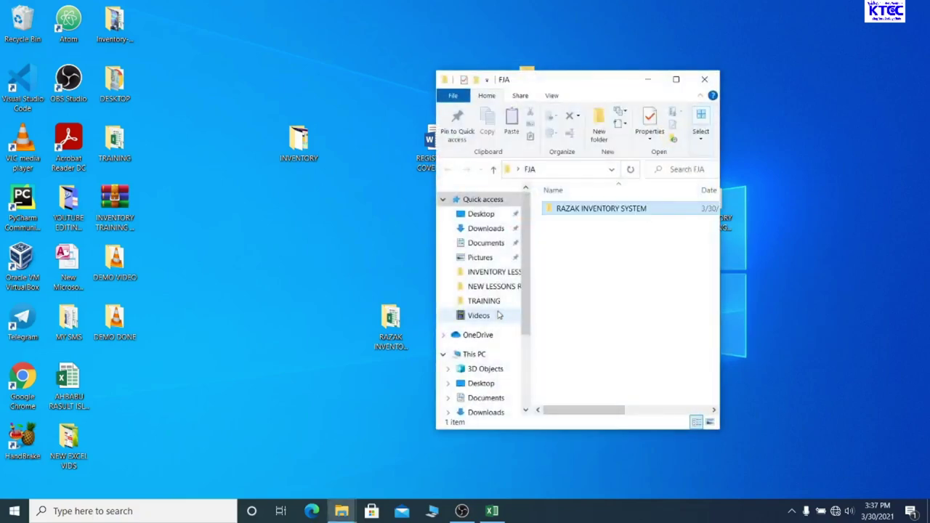
{"action": "left_click", "coordinate": [704, 80]}
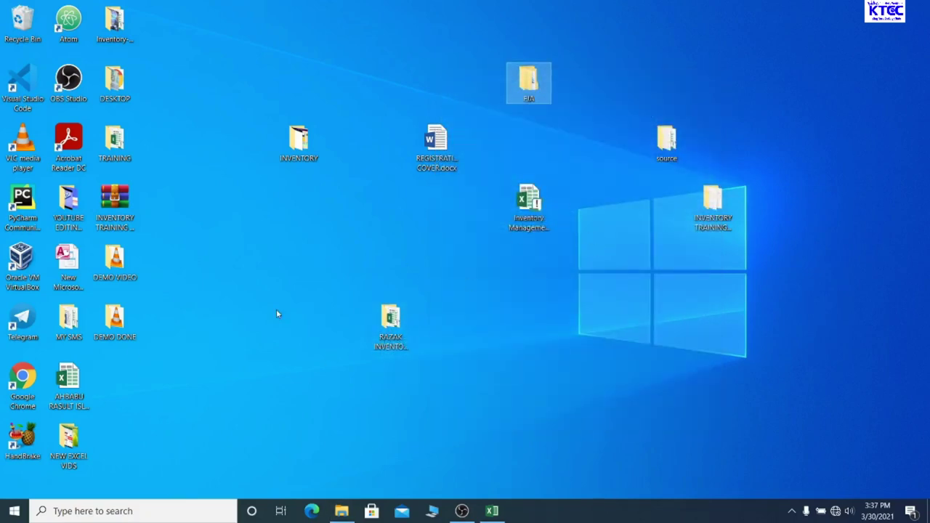
{"action": "double_click", "coordinate": [529, 83]}
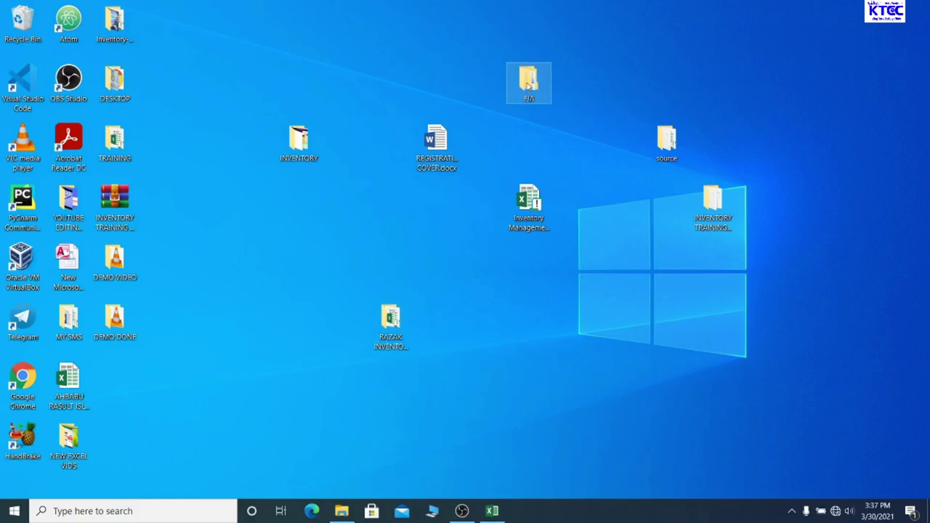
{"action": "left_click", "coordinate": [592, 227]}
{"action": "double_click", "coordinate": [592, 225]}
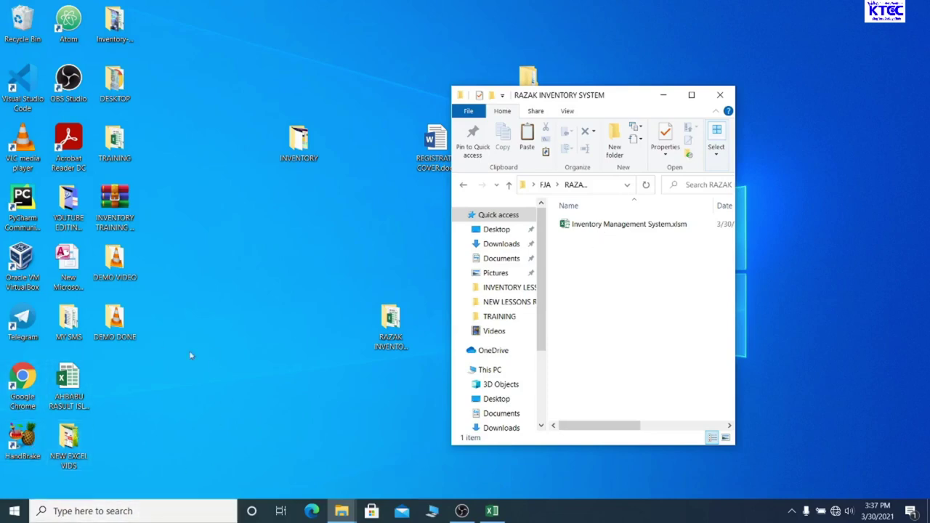
{"action": "left_click", "coordinate": [721, 93]}
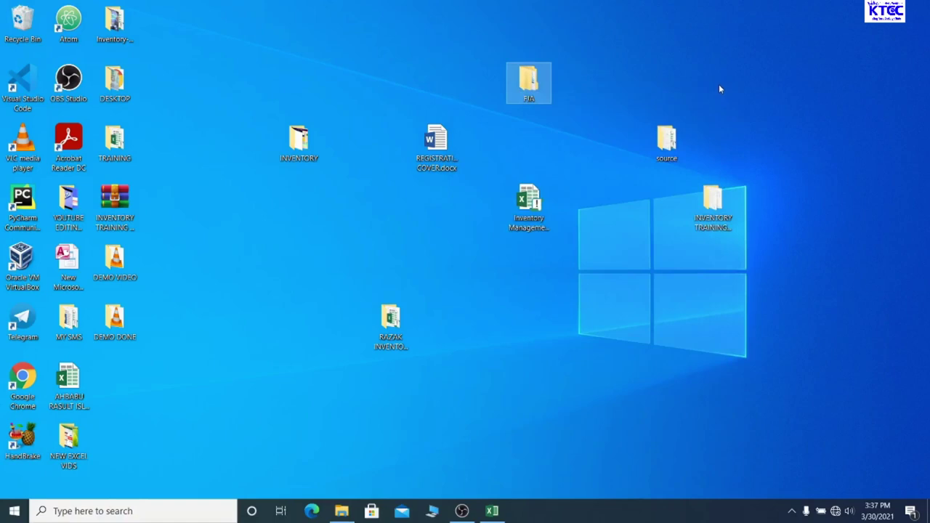